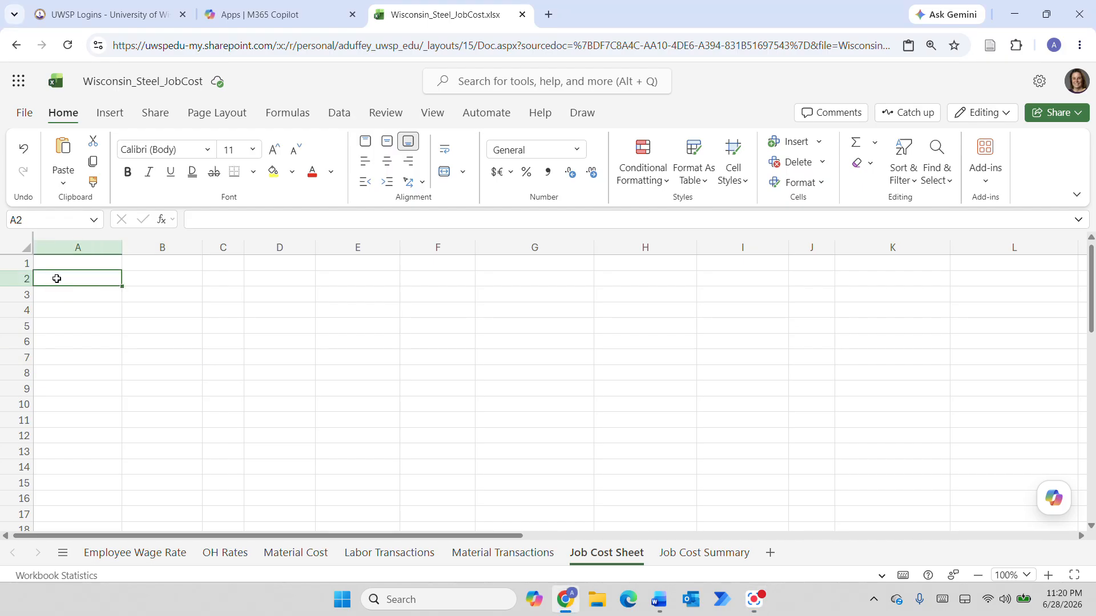
- Paste the copied list of field names as values only into the Job Cost Sheet, starting at cell A2
right_click(58, 279)
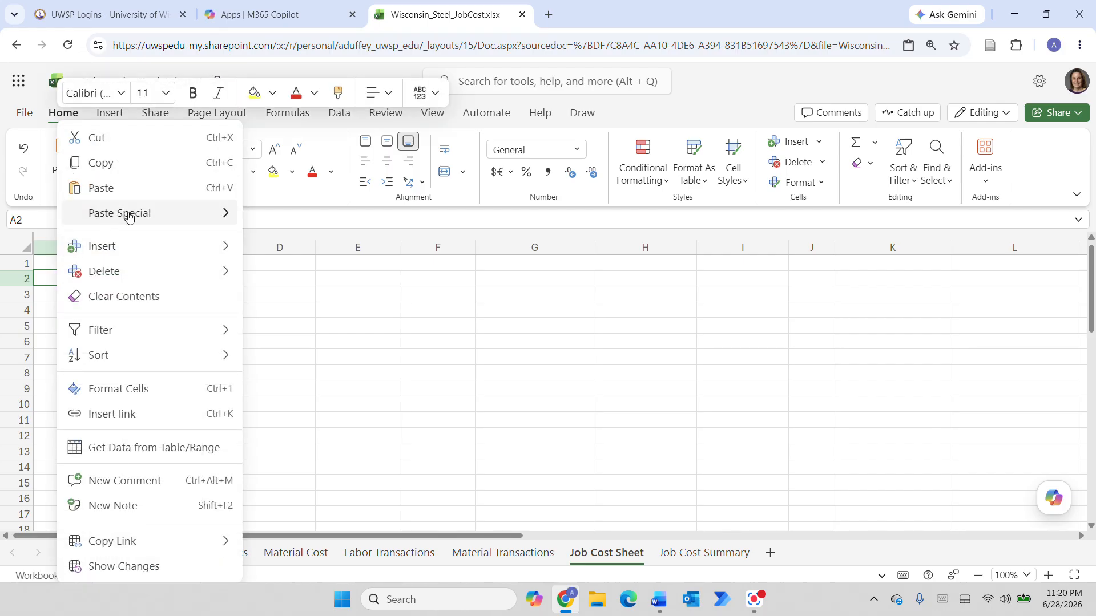
mouse_move(121, 215)
left_click(285, 216)
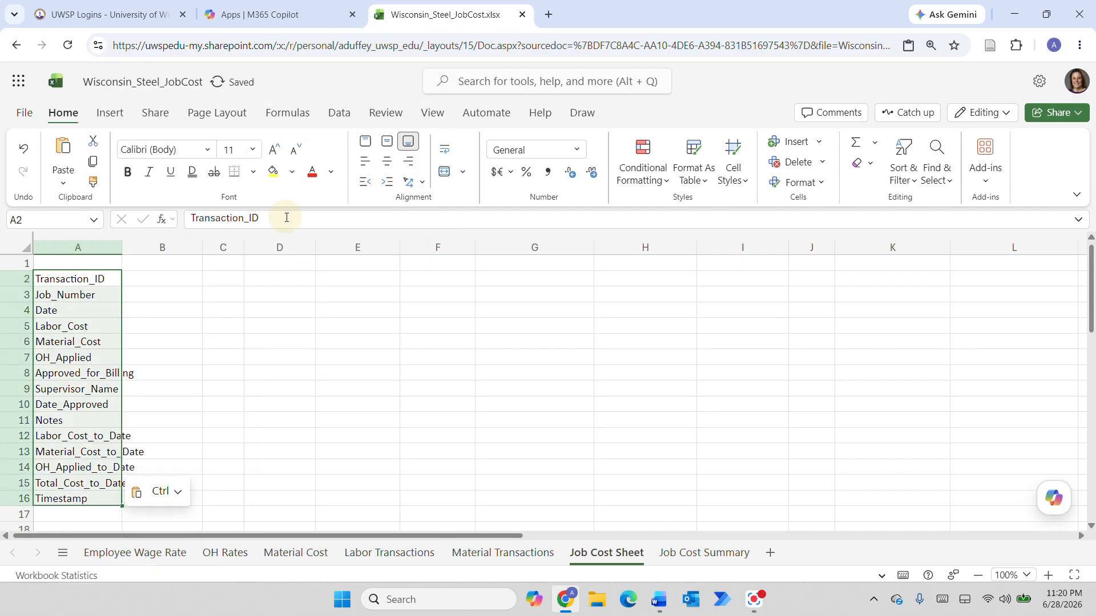
left_click(305, 358)
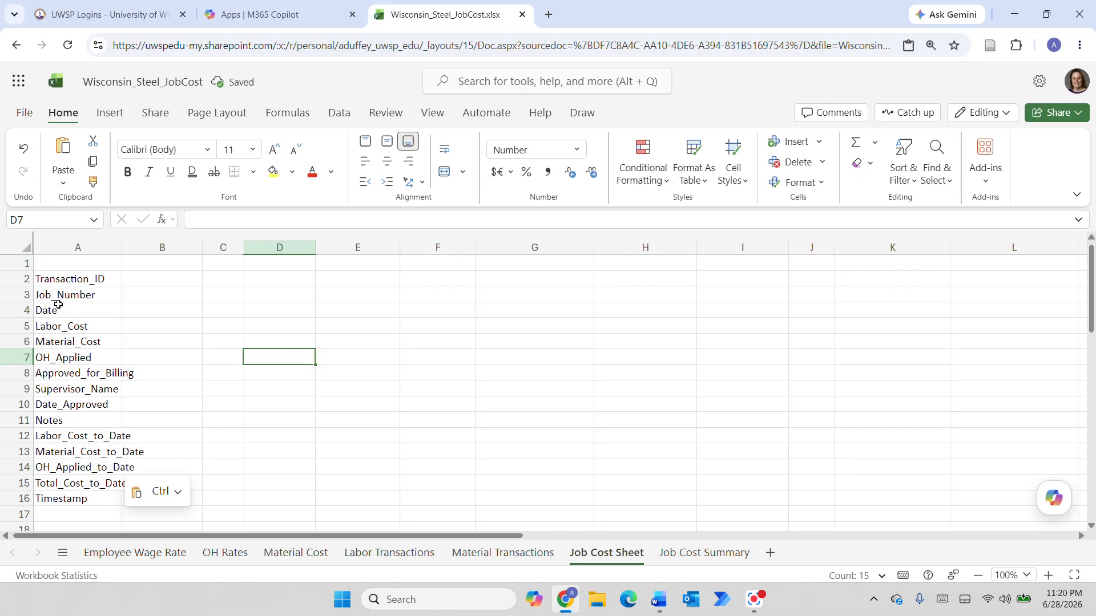
- Copy the field names in A2:A16 and paste them transposed across row 1, starting at A1
left_click_drag(57, 283, 64, 498)
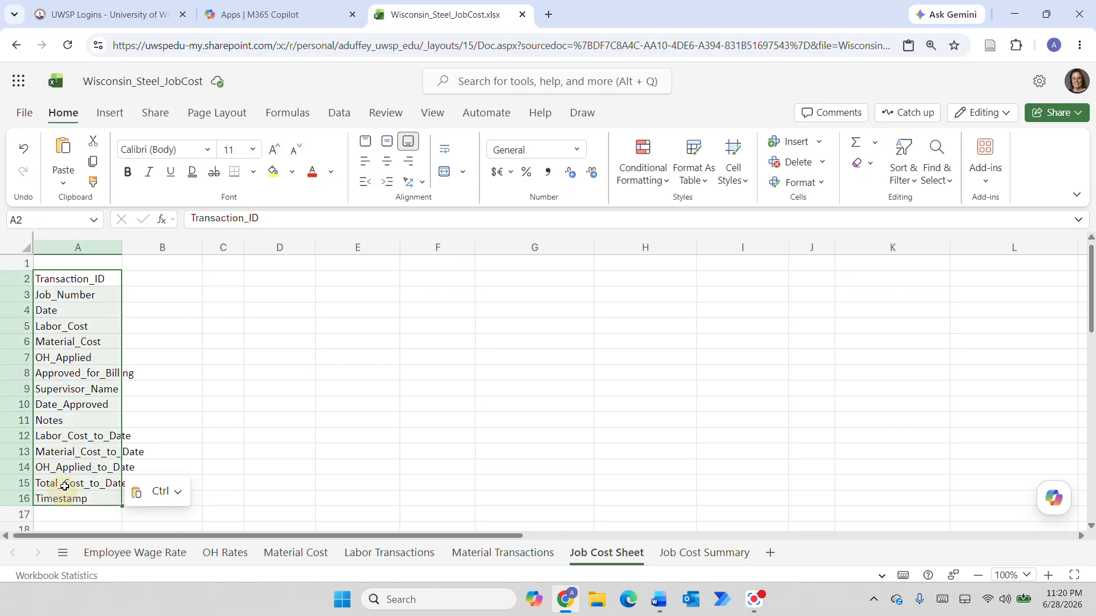
right_click(69, 432)
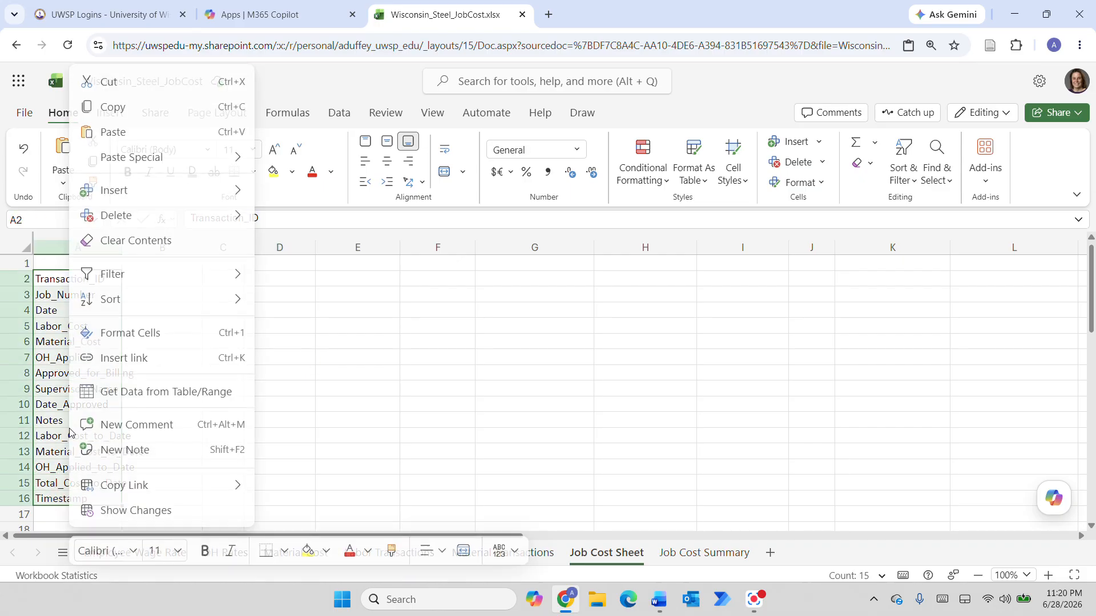
left_click(111, 107)
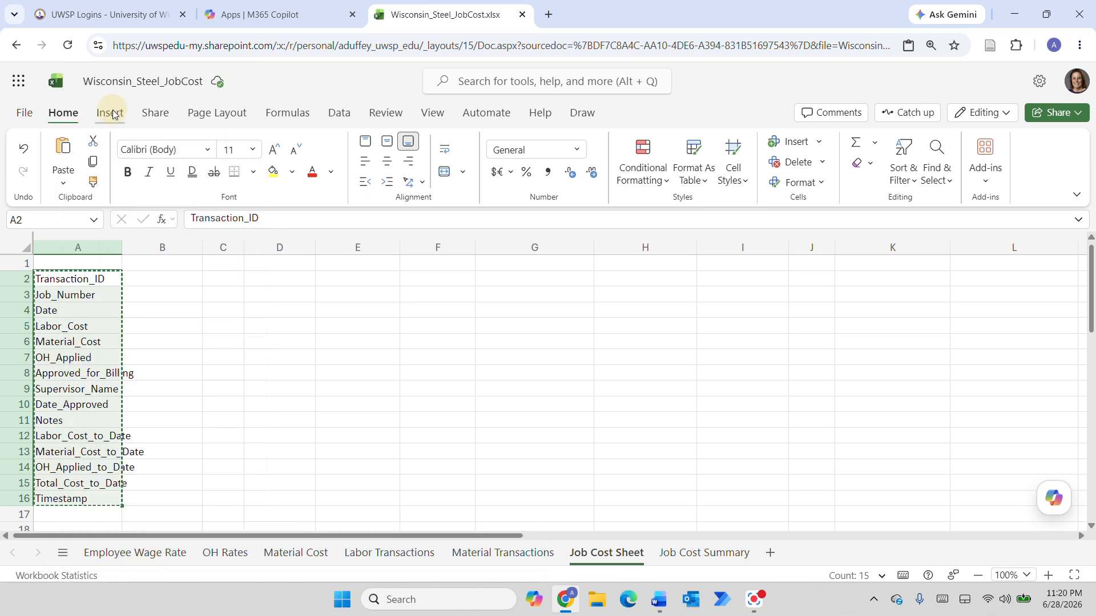
left_click(65, 263)
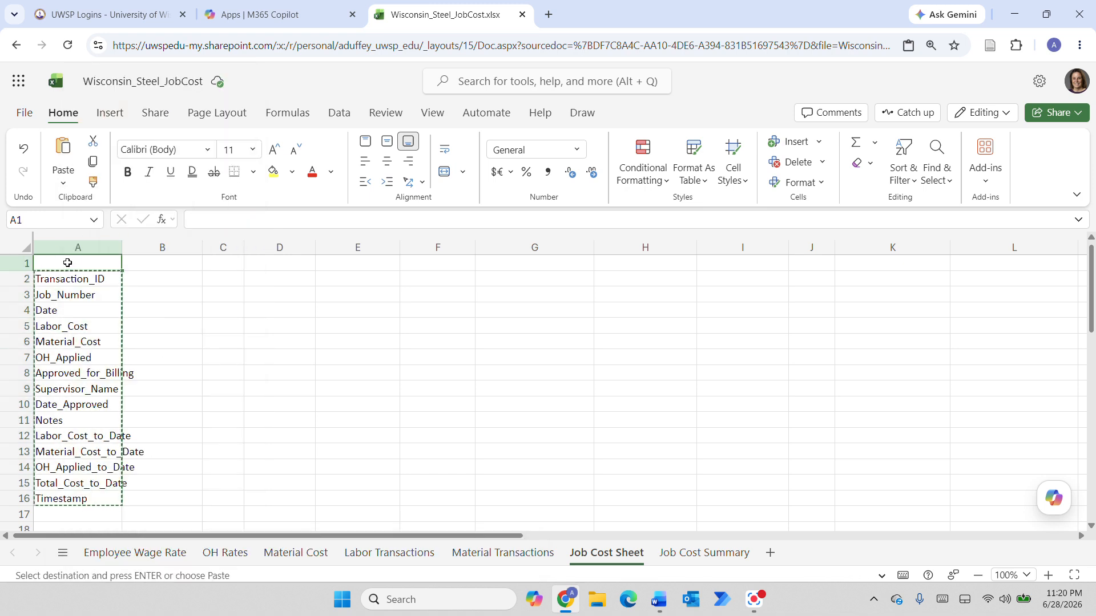
right_click(67, 262)
mouse_move(231, 220)
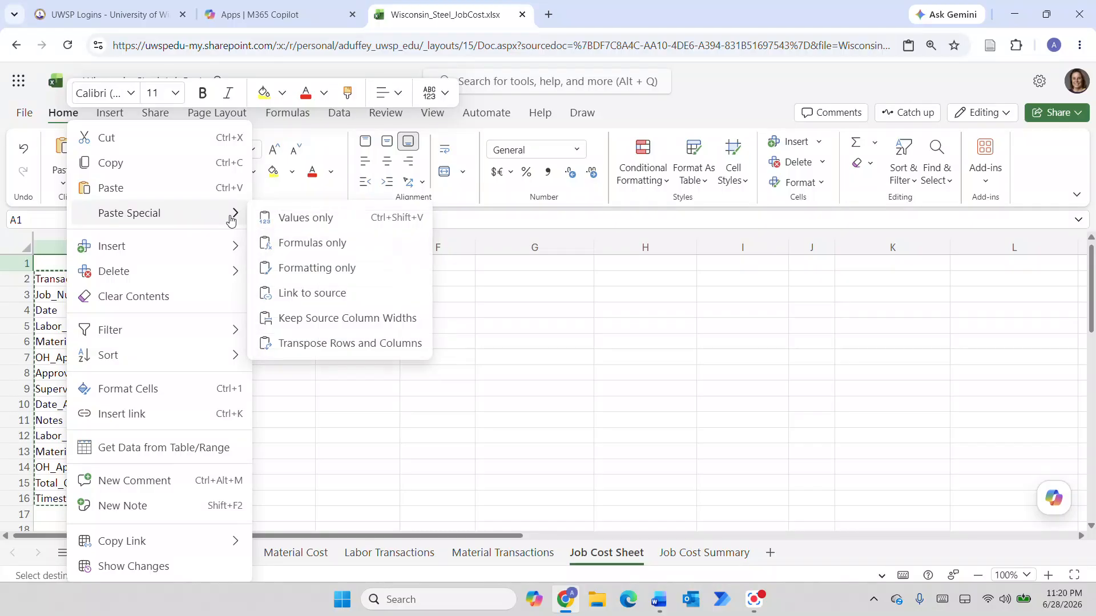
left_click(322, 345)
left_click(289, 343)
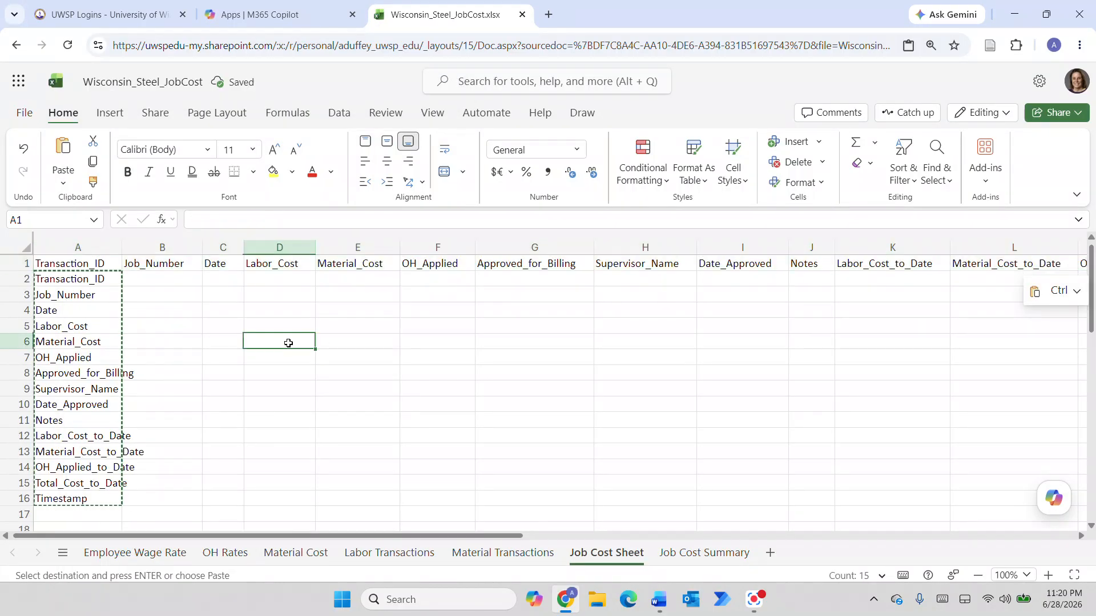
- Delete the original vertical list of field names from A2:A16
left_click_drag(65, 280, 66, 361)
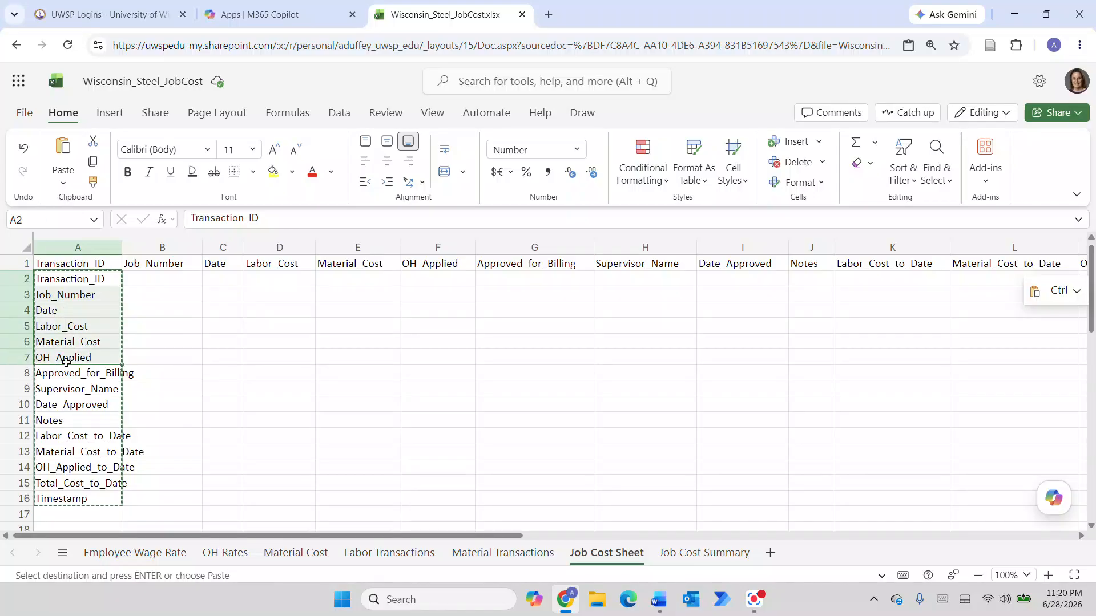
left_click_drag(75, 496, 75, 496)
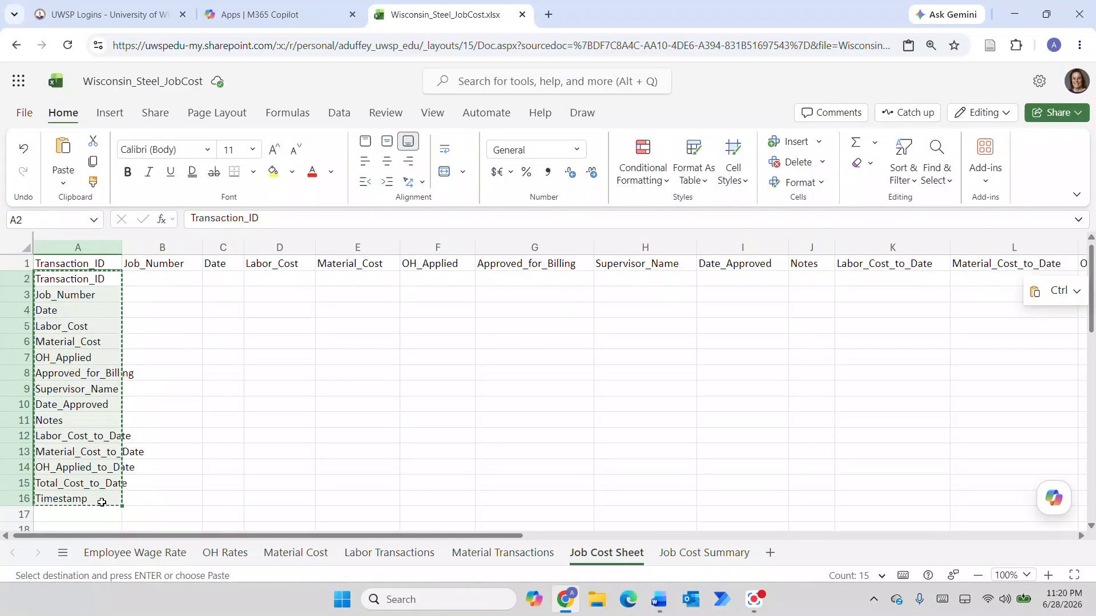
key("Delete")
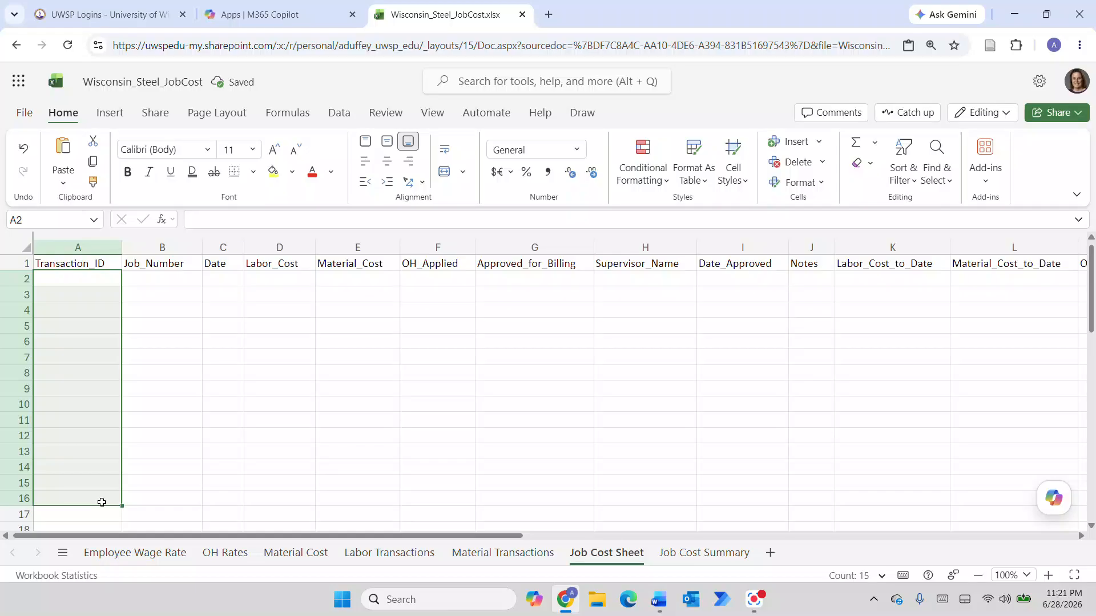
left_click(236, 441)
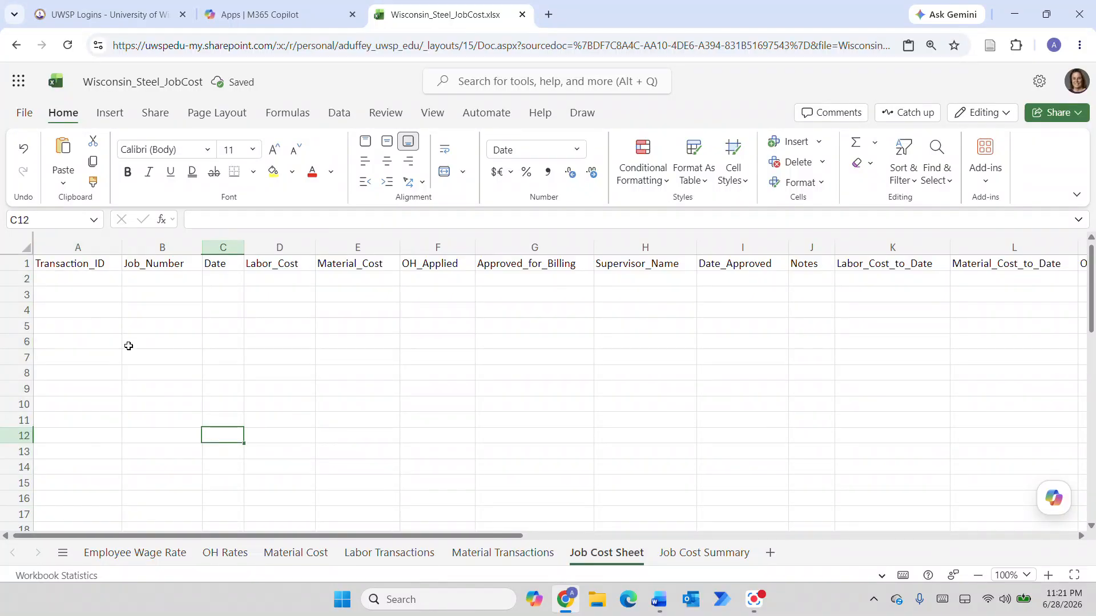
- AutoFit the column widths across the entire Job Cost Sheet
left_click(26, 247)
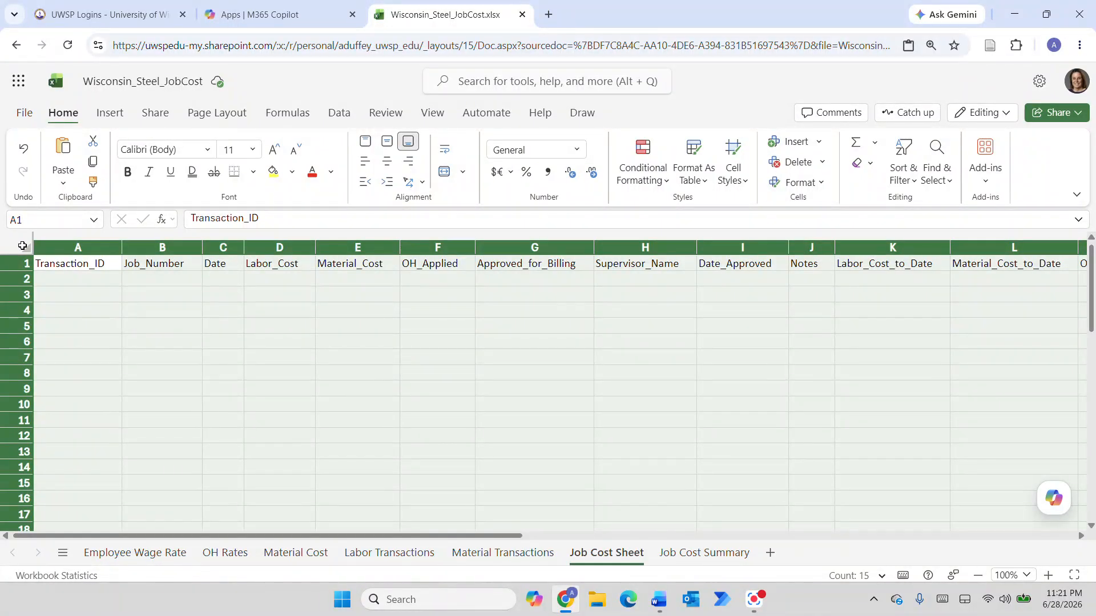
right_click(22, 246)
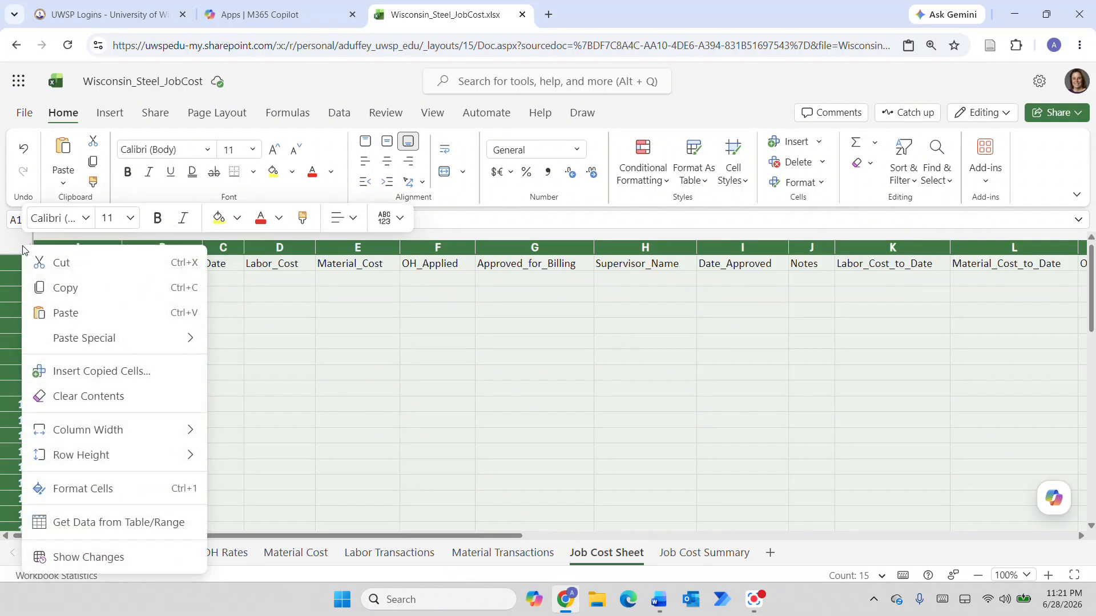
mouse_move(111, 433)
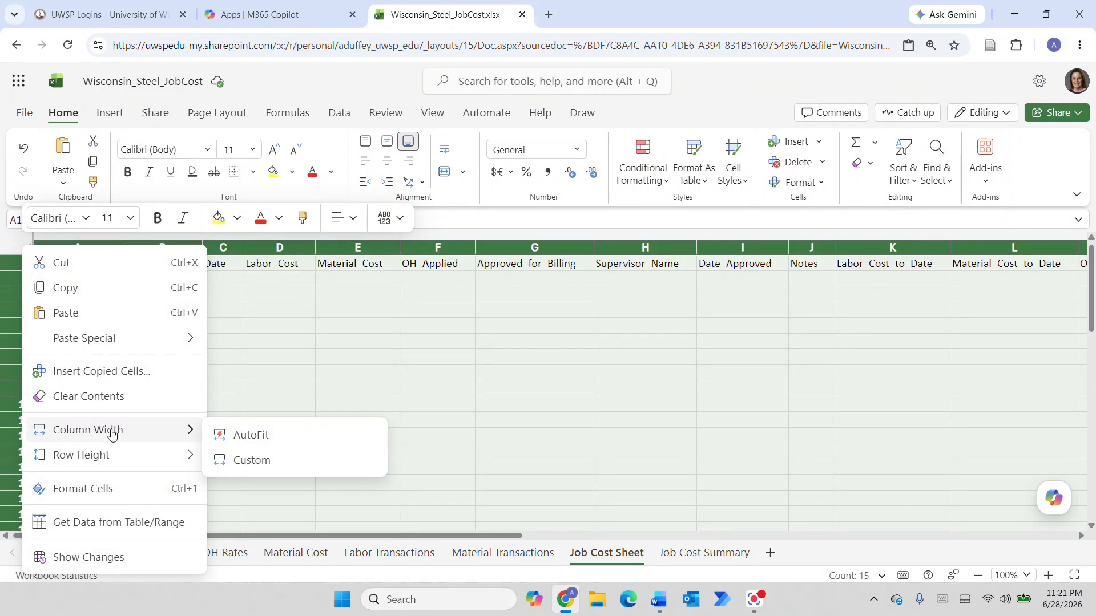
left_click(254, 436)
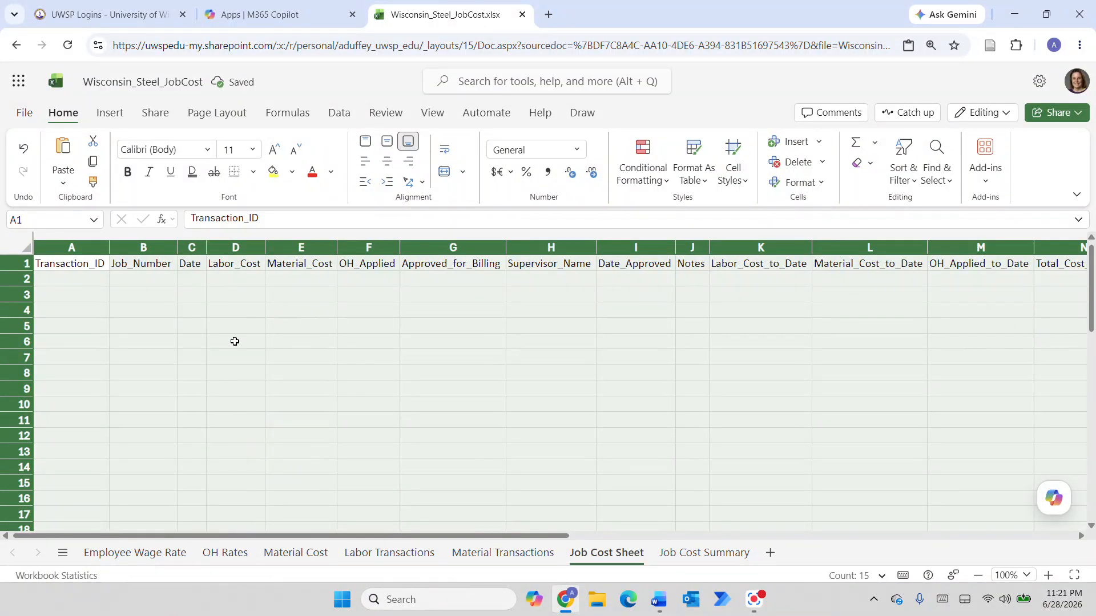
- Convert the header row A1:O1 into a table, marking that it has headers
left_click(222, 277)
left_click(219, 267)
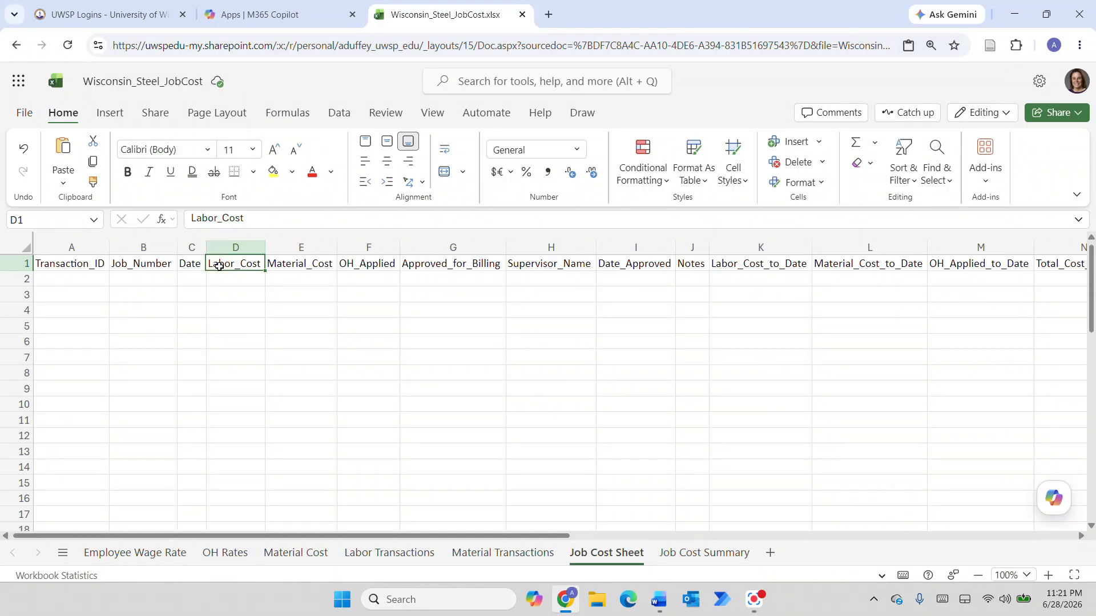
left_click(109, 114)
left_click(75, 155)
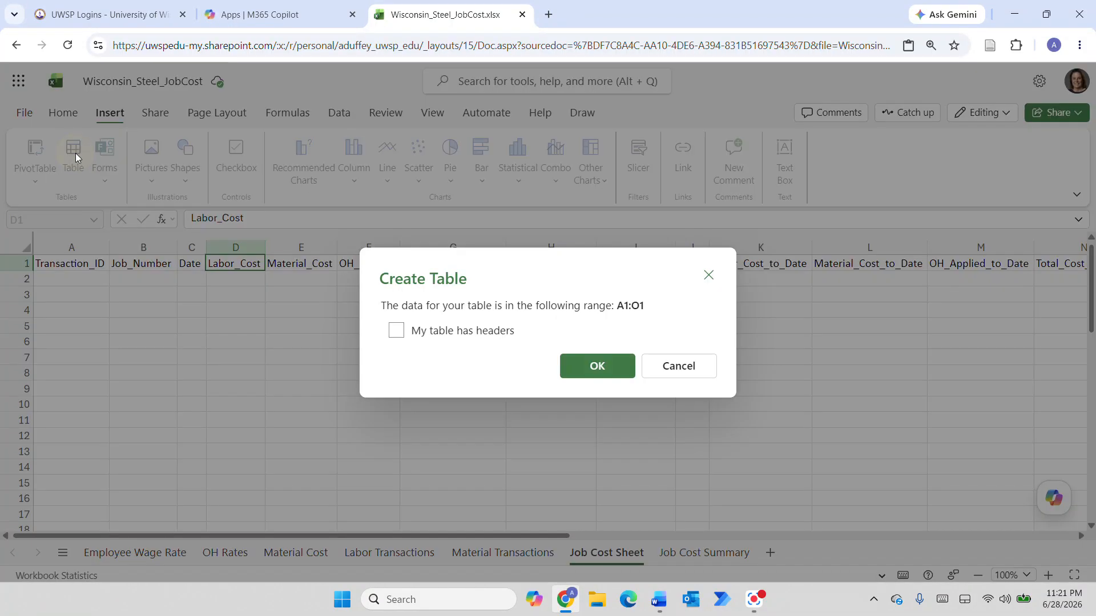
left_click(398, 333)
left_click(594, 367)
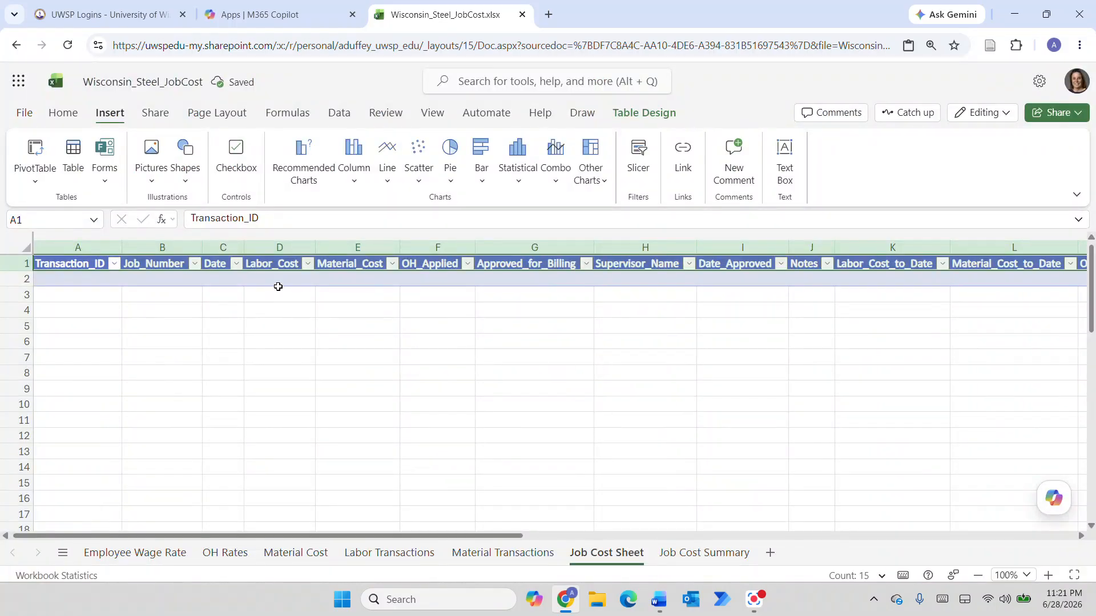
- Rename the new table on the Job Cost Sheet to tbl_JobCosts
left_click(263, 280)
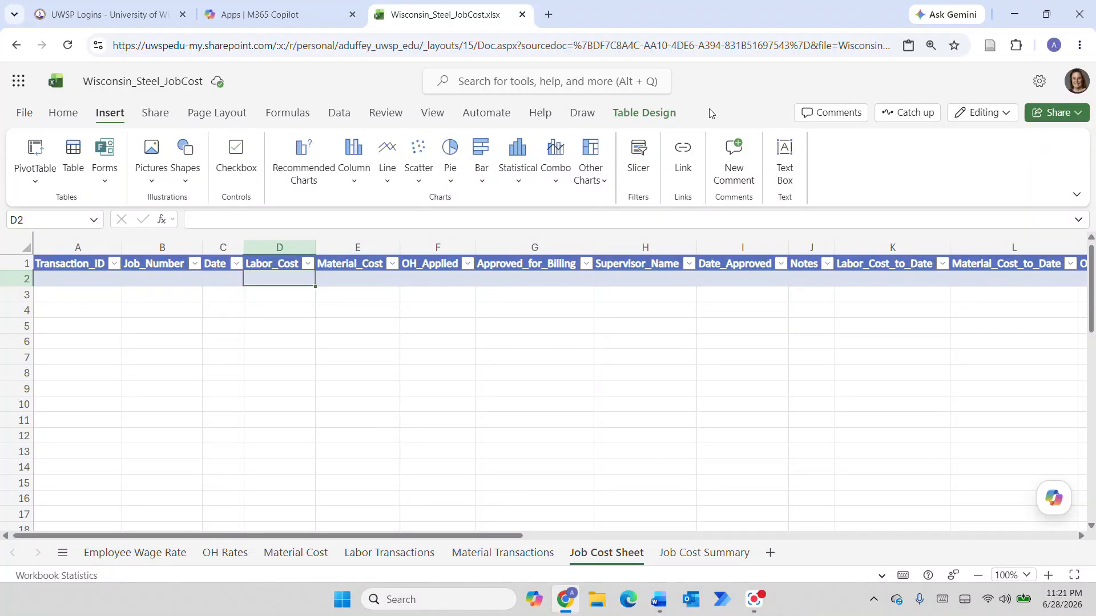
left_click(1021, 146)
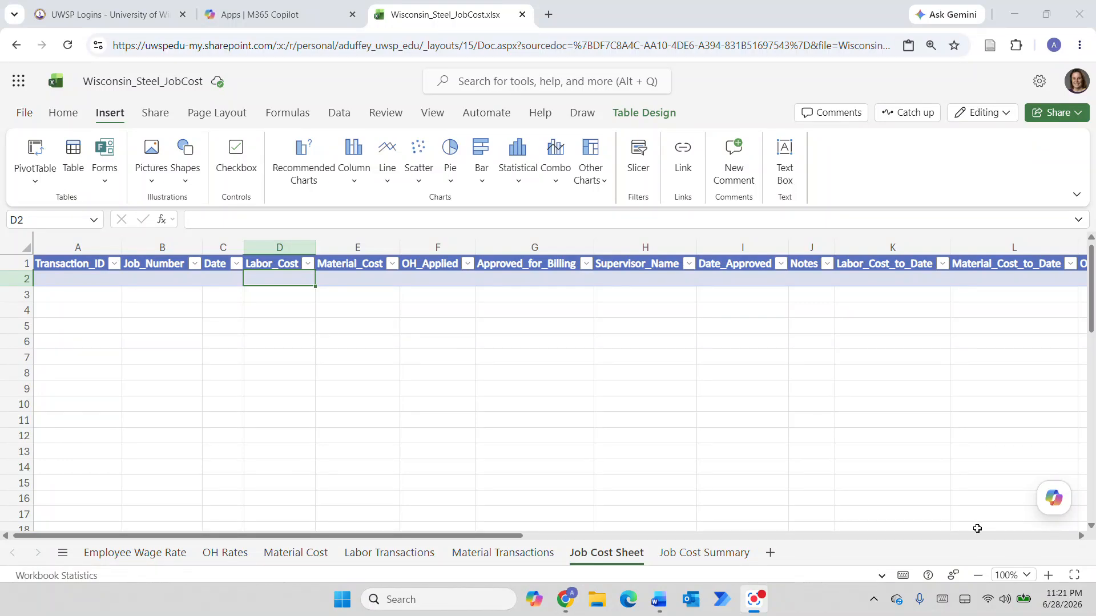
left_click(644, 114)
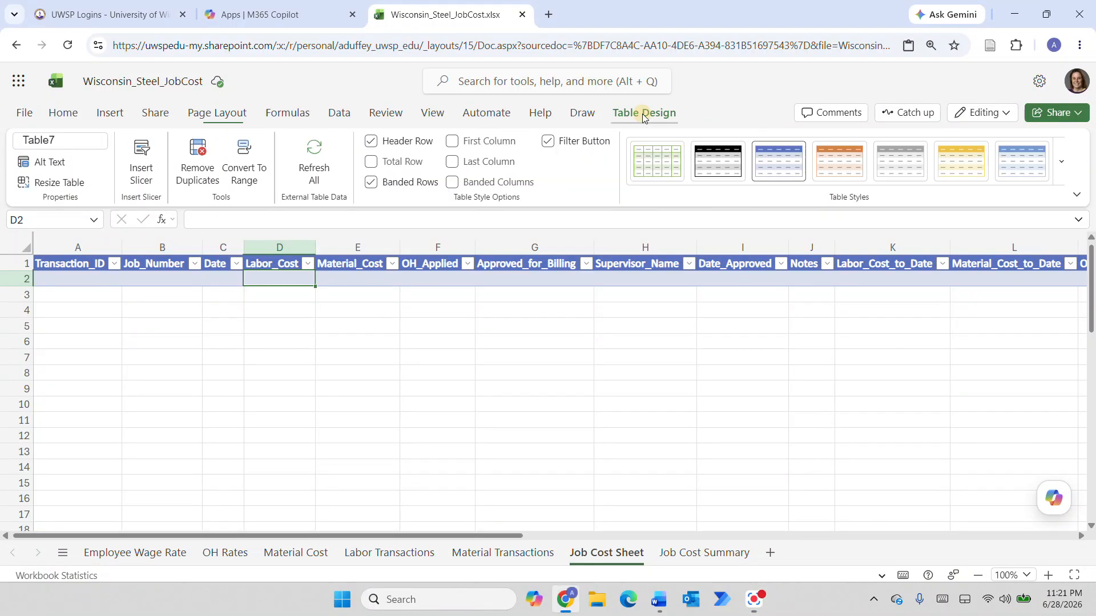
left_click(72, 143)
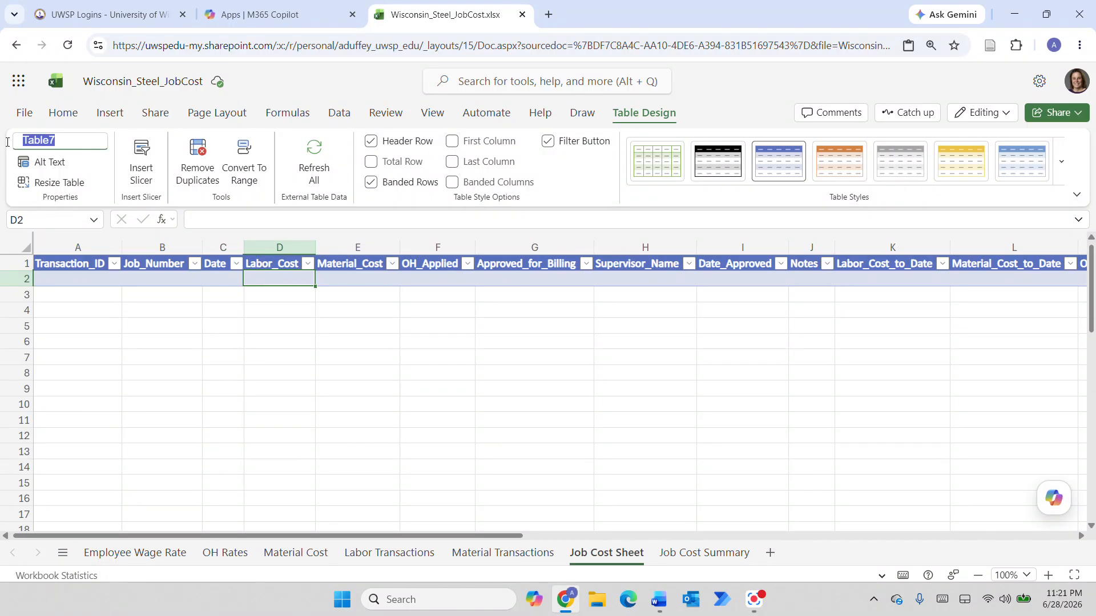
type("tbl_JobCosts")
left_click(349, 300)
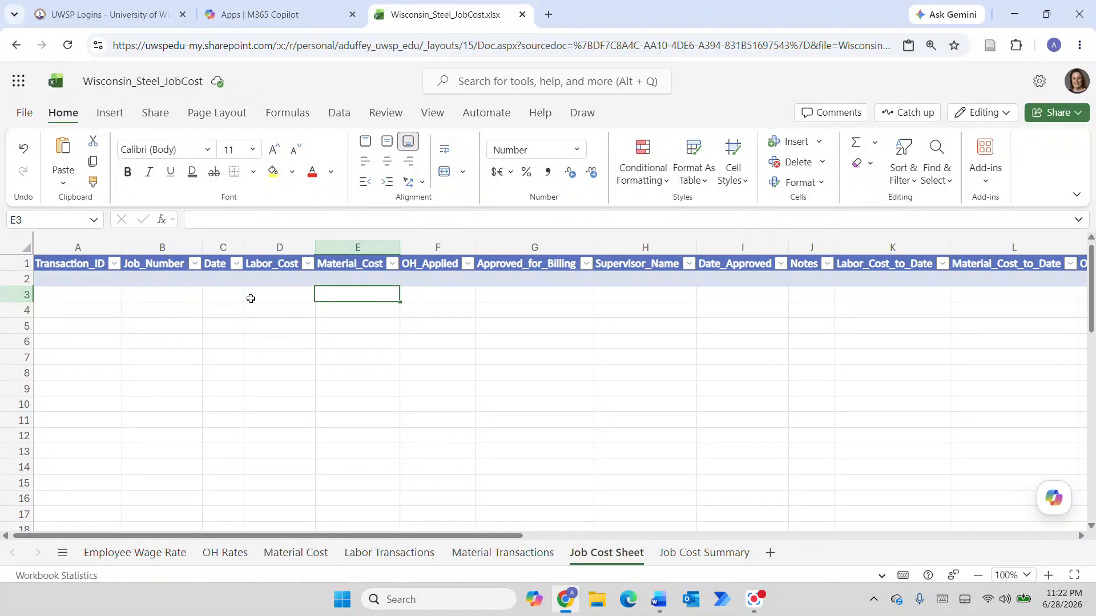
- Format the Date column (C) as Short Date
left_click(225, 246)
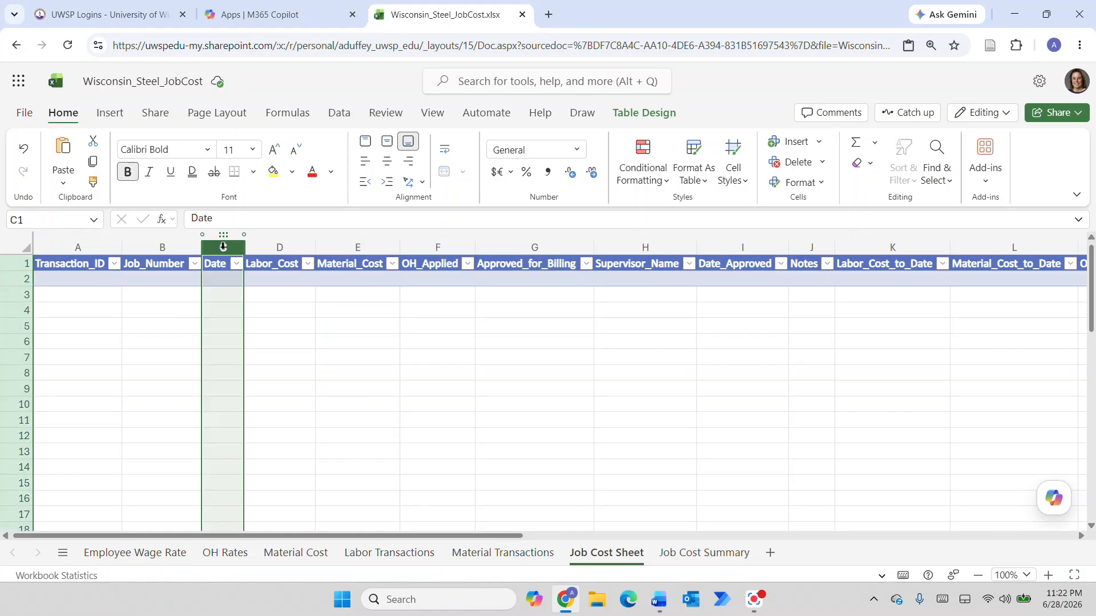
left_click(577, 150)
left_click(526, 256)
- Format the Labor_Cost, Material_Cost and OH_Applied columns (D to F) with the Number format
left_click(282, 247)
left_click_drag(283, 247, 417, 255)
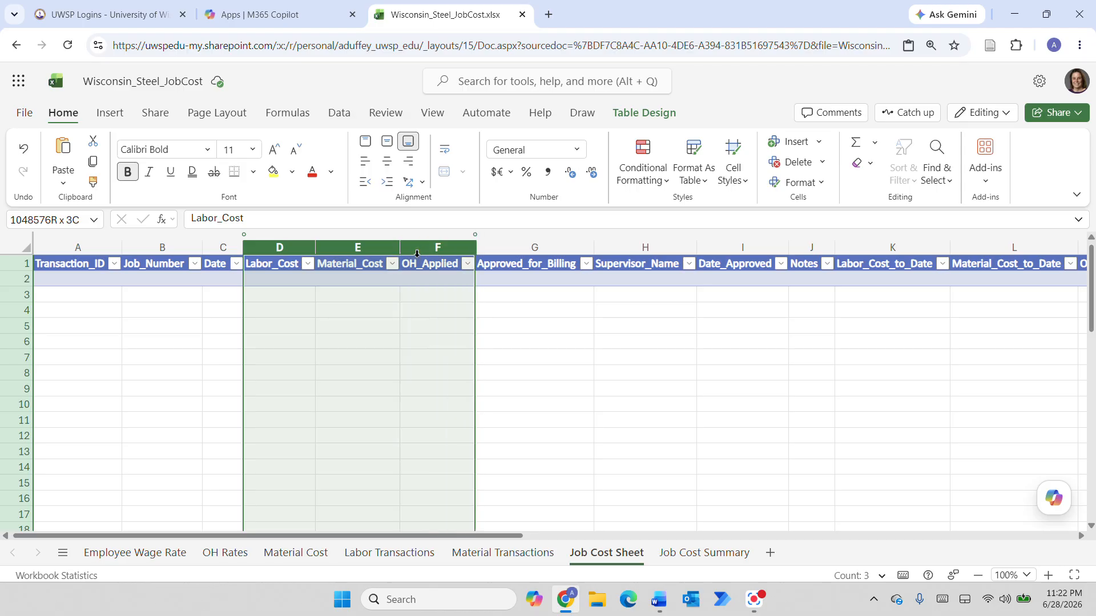
left_click(578, 150)
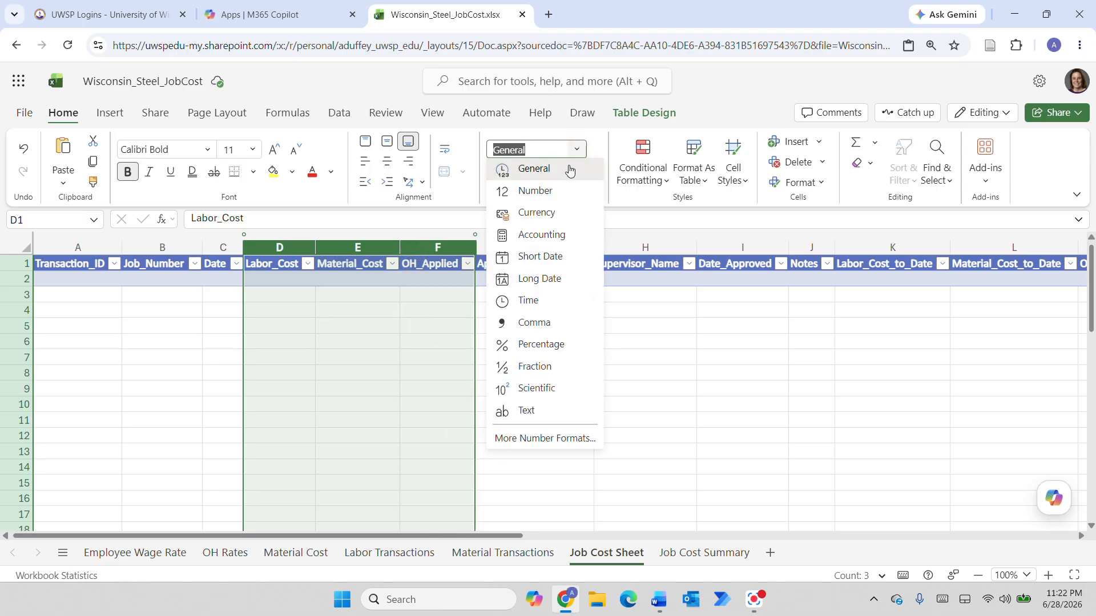
left_click(537, 192)
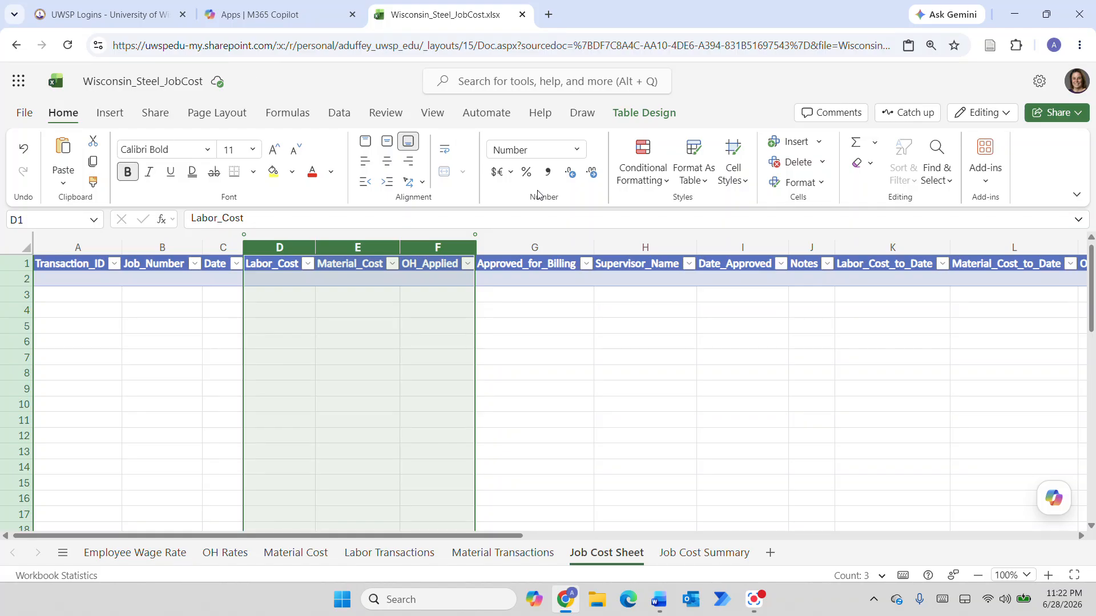
- Format the Date_Approved column (I) as Short Date
left_click(729, 250)
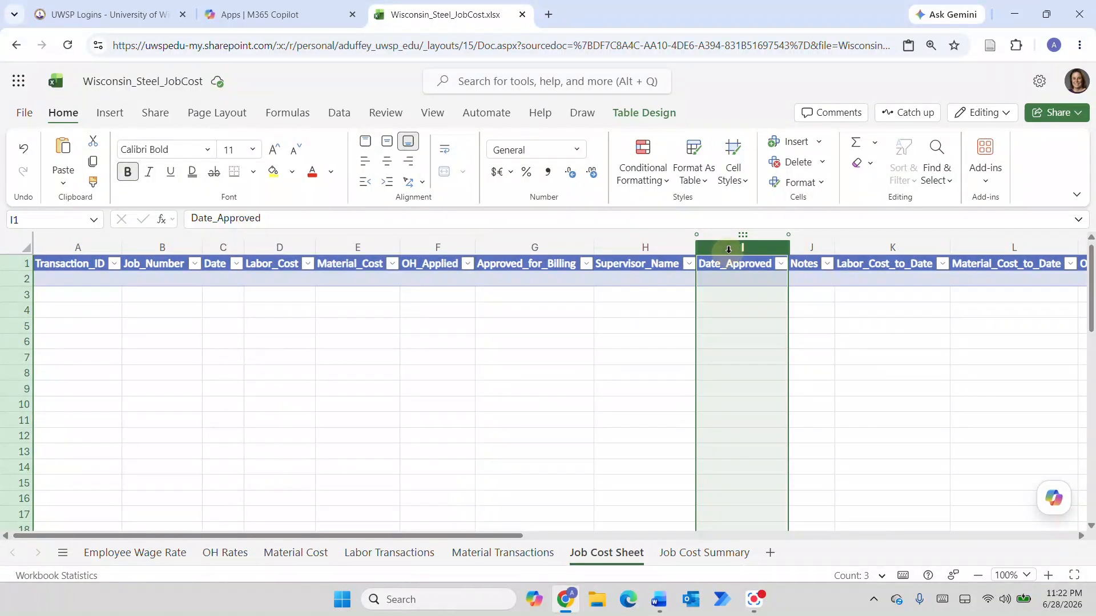
left_click(578, 150)
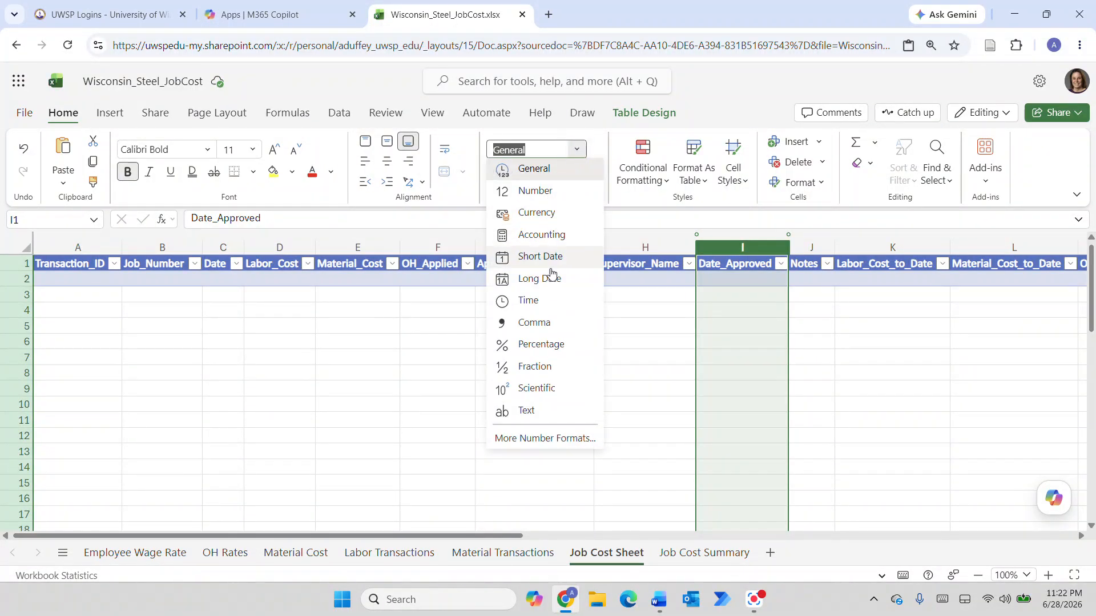
left_click(534, 256)
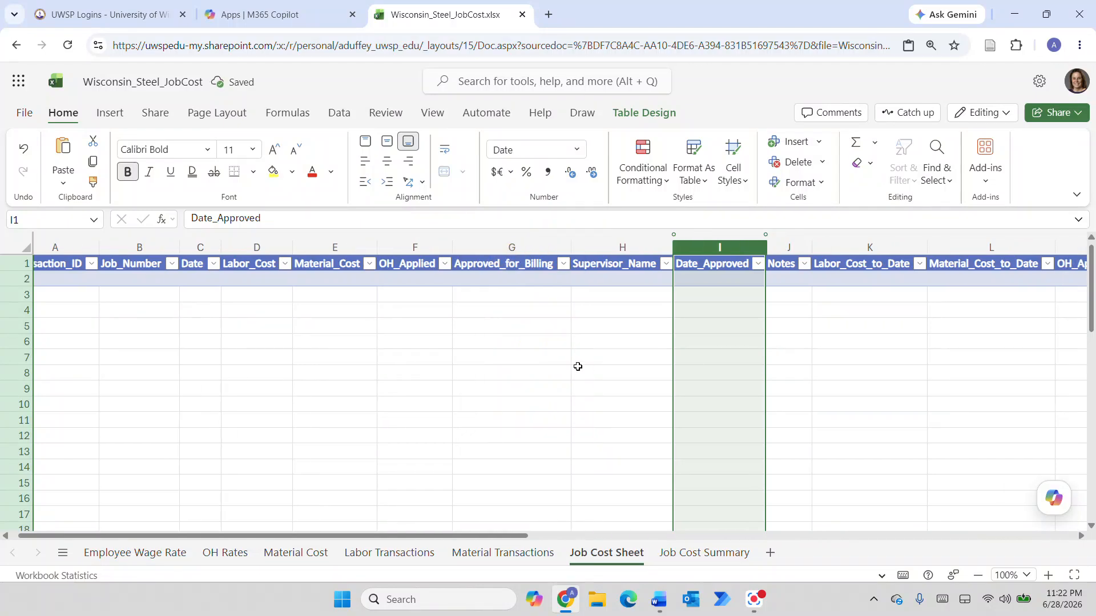
- Format the Labor_Cost_to_Date, Material_Cost_to_Date, OH_Applied_to_Date and Total_Cost_to_Date columns (K to N) with the Number format
scroll(577, 367, "right", 6)
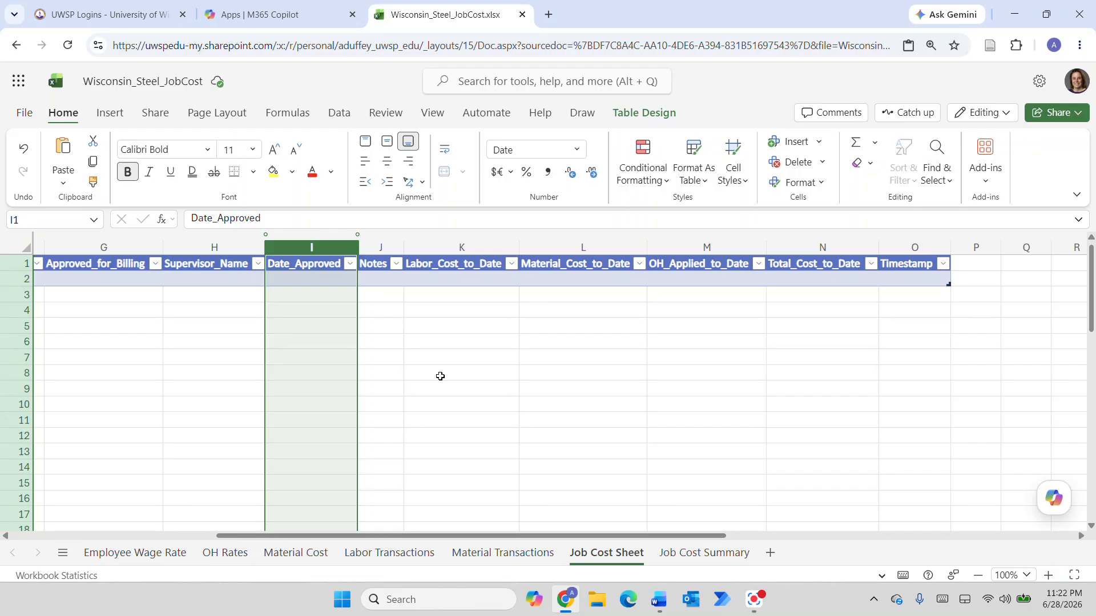
left_click(459, 339)
left_click_drag(487, 246, 675, 256)
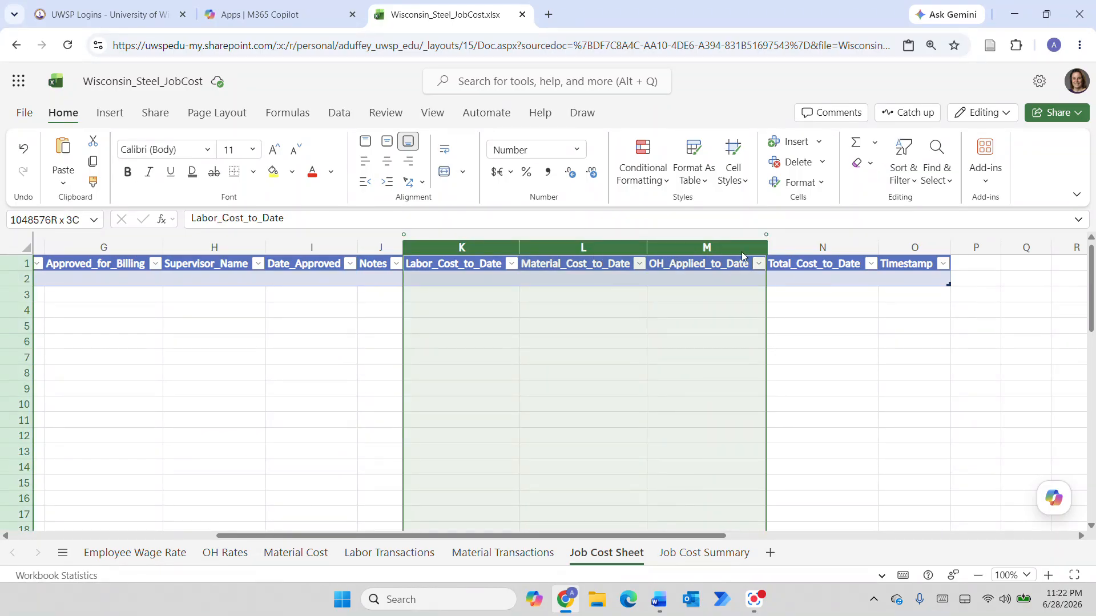
left_click_drag(742, 256, 822, 257)
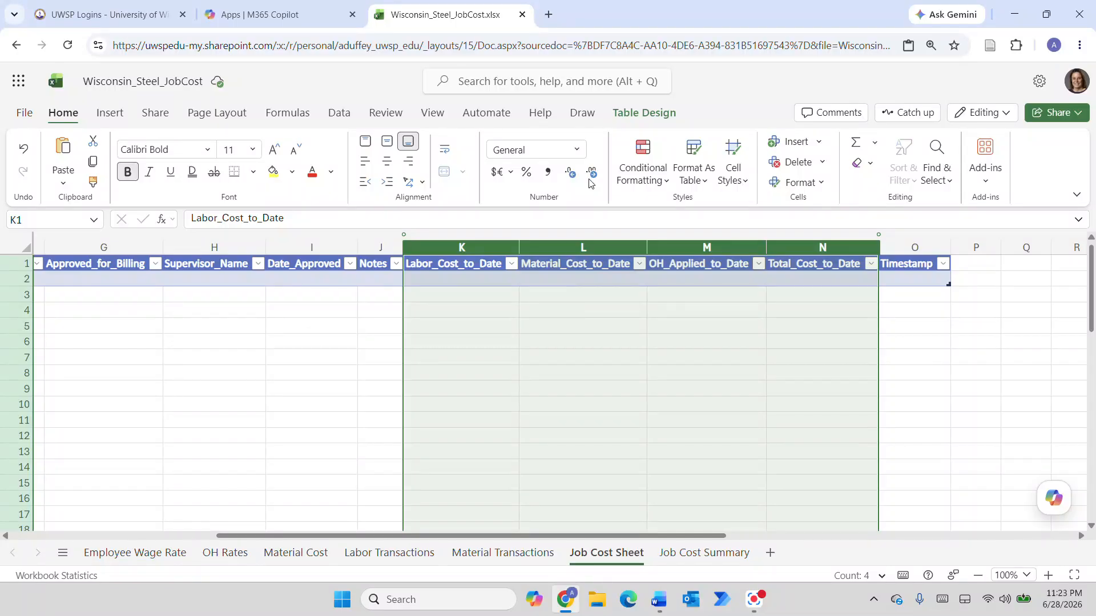
left_click(577, 150)
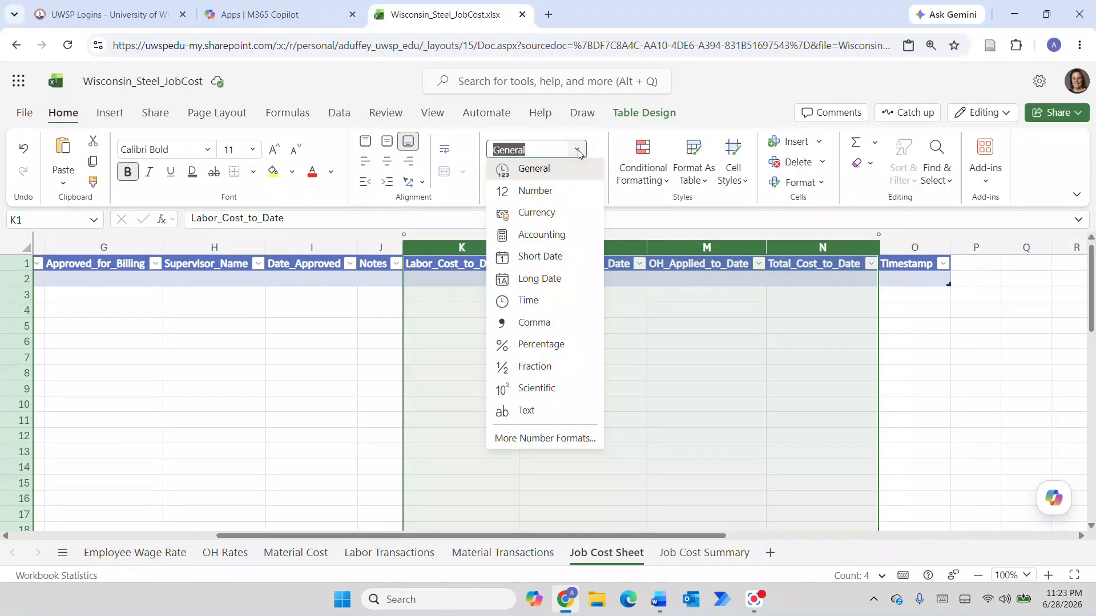
left_click(534, 191)
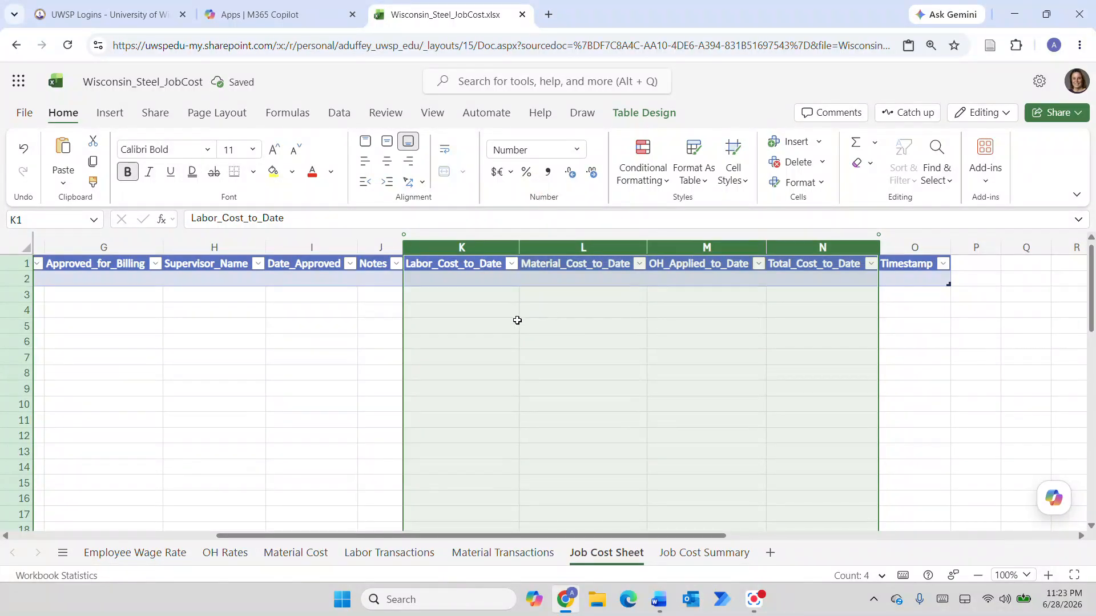
left_click(363, 324)
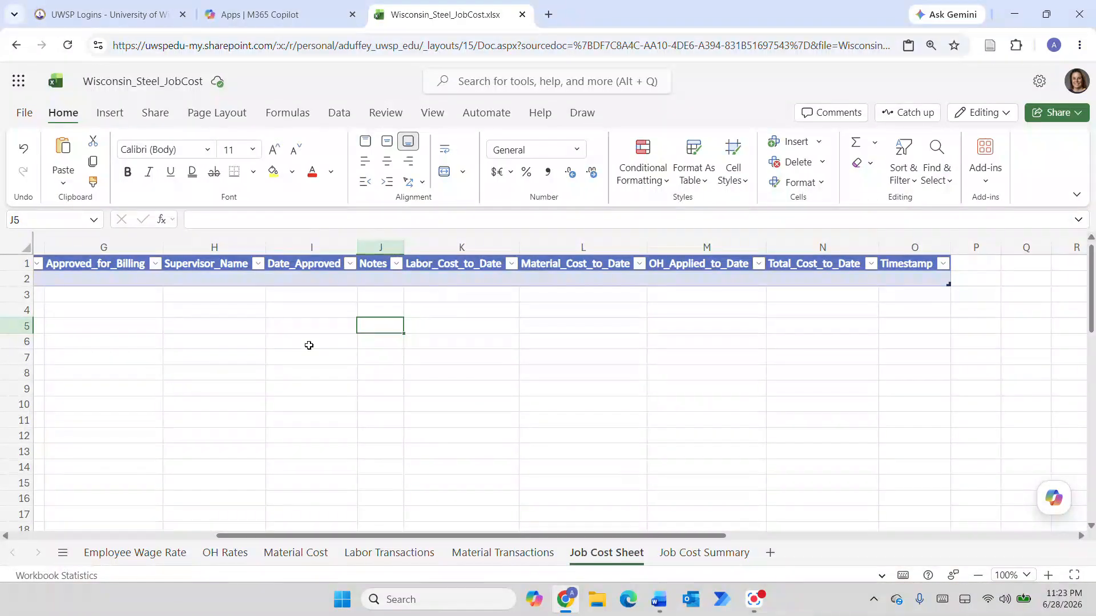
- Enter =IF(B2="","auto-calculated - do not edit",SUMIF(B$2:B2,B2,D$2:D2)) in K2 under Labor_Cost_to_Date
scroll(220, 365, "left", 5)
scroll(182, 348, "left", 3)
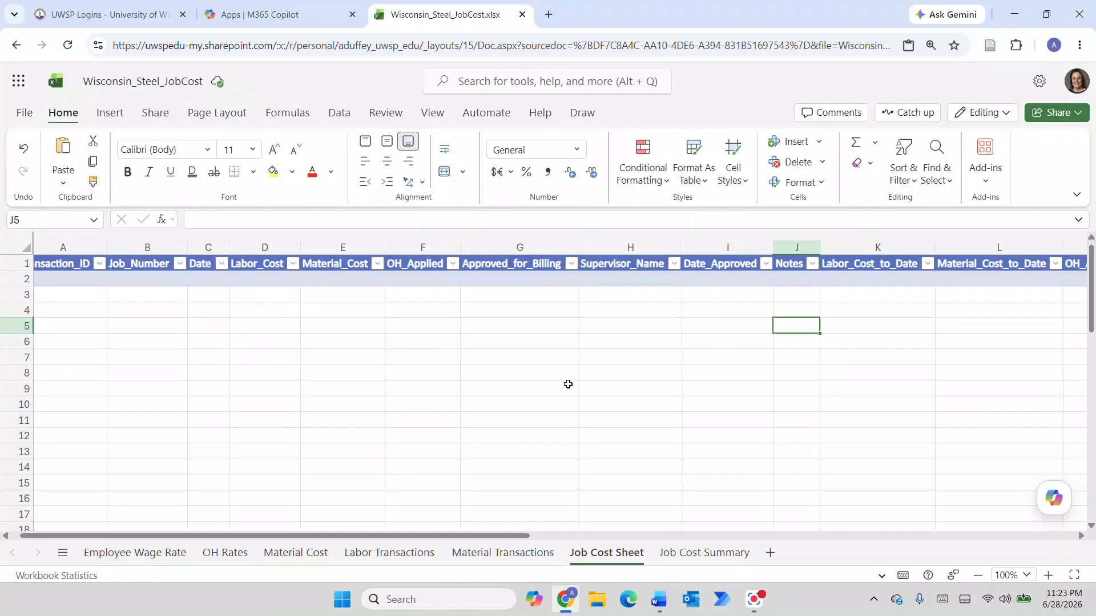
scroll(779, 408, "right", 4)
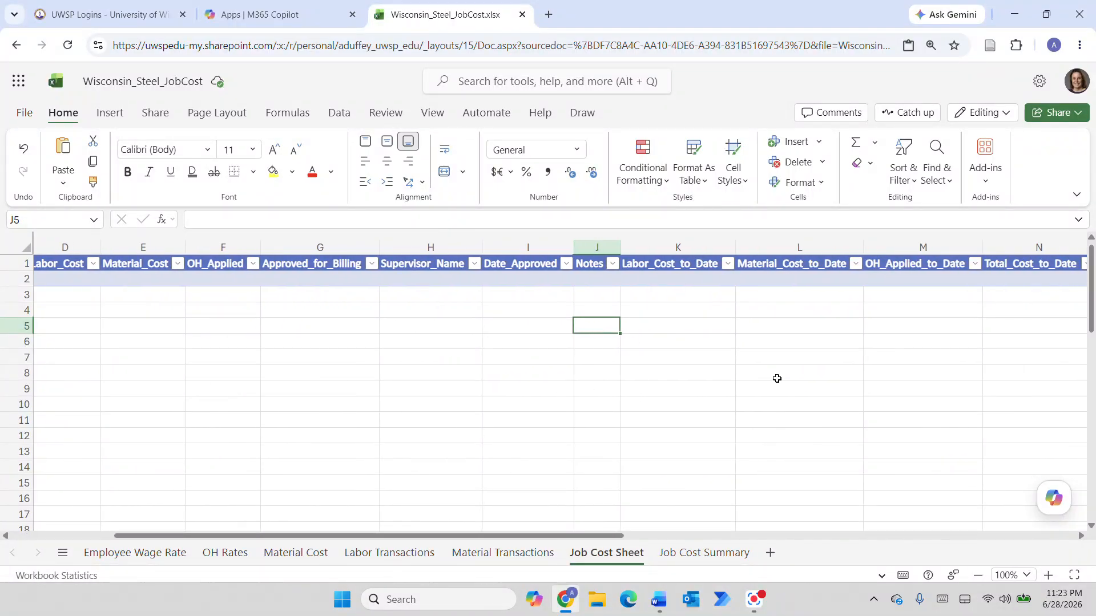
scroll(777, 379, "right", 3)
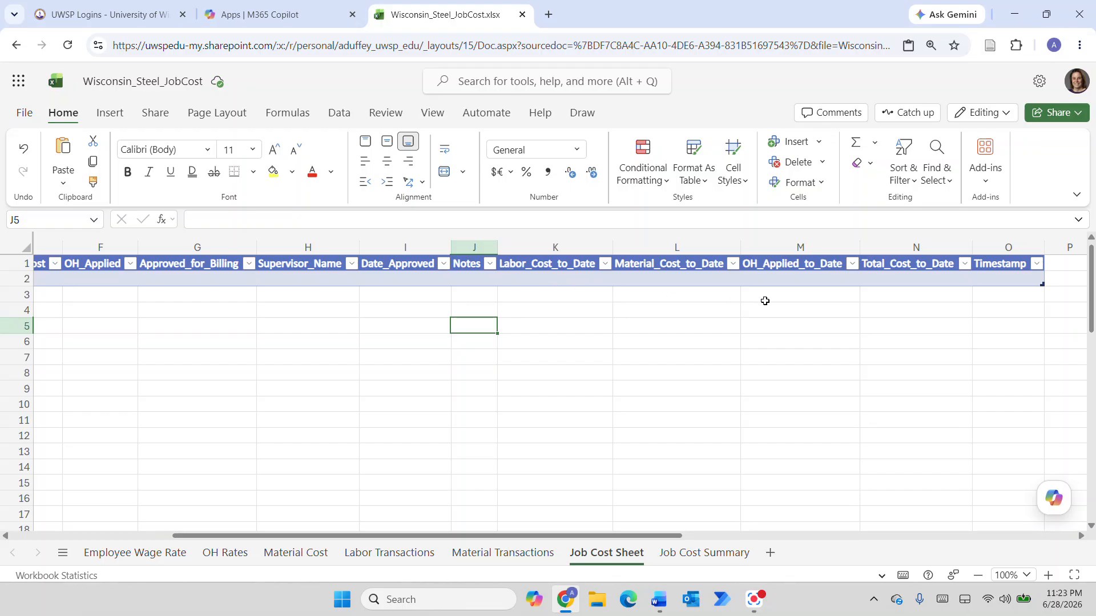
left_click(537, 282)
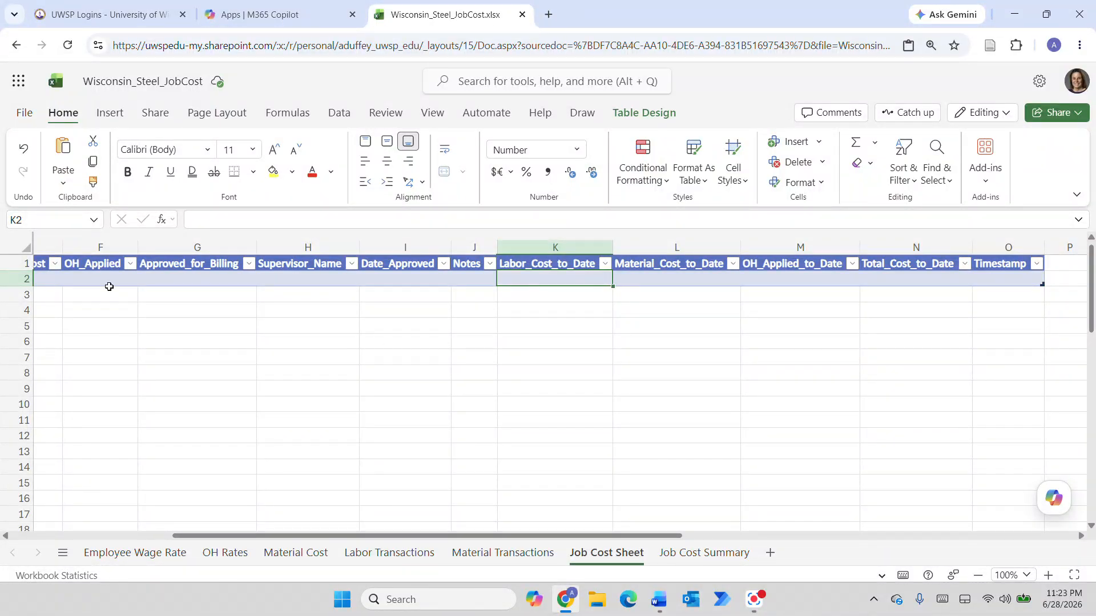
key("alt+Tab")
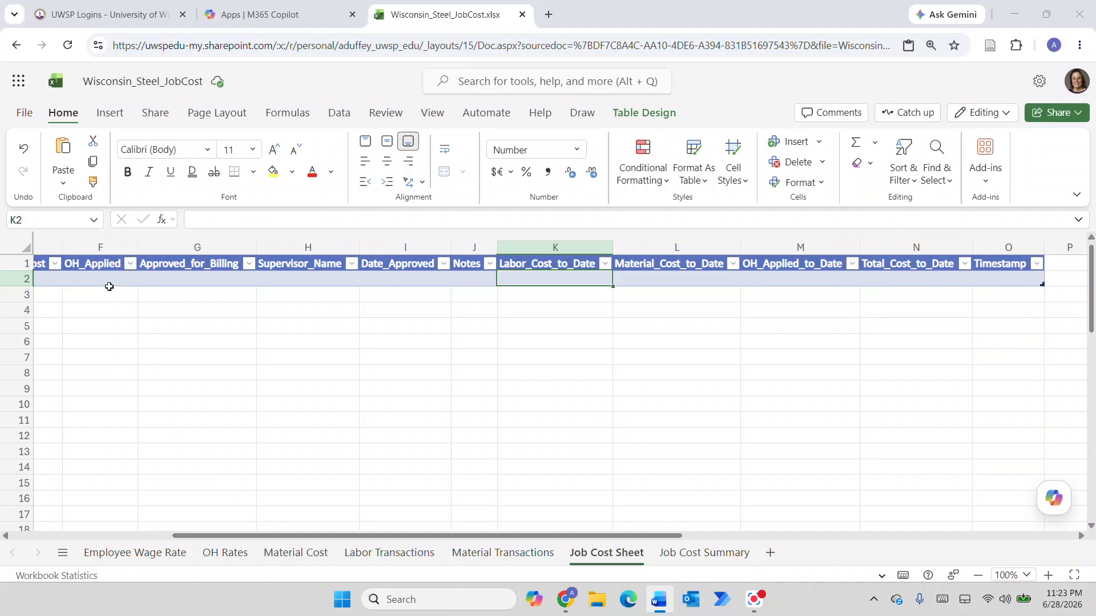
left_click(537, 284)
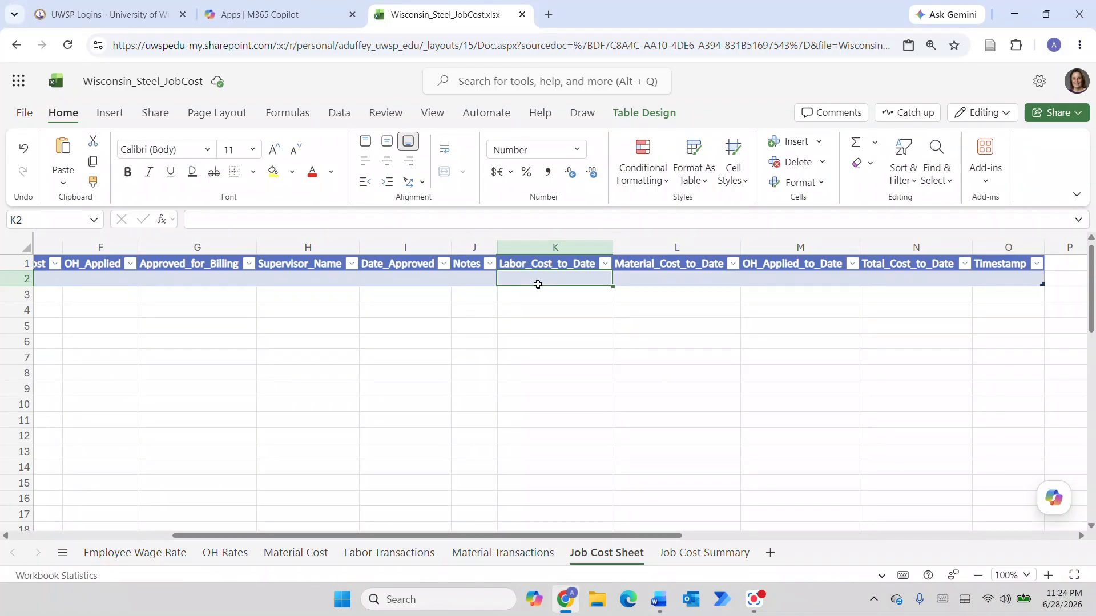
type("=IF(B2=\"\",\"auto-calculated - do not edit\",SUMIF(B$2:B2,B2,D$2:D2))")
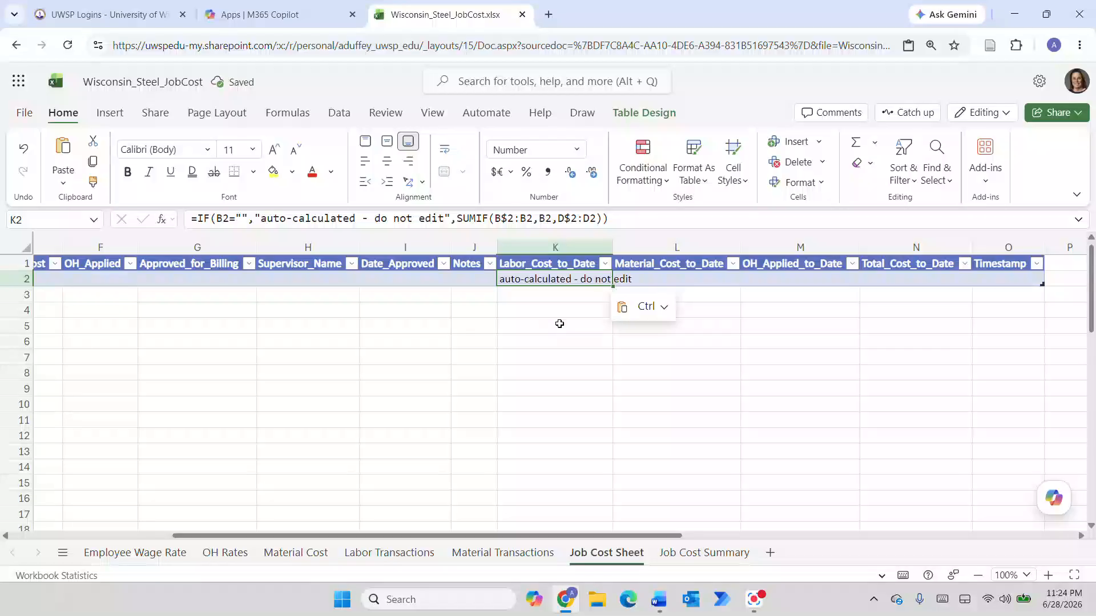
left_click(699, 281)
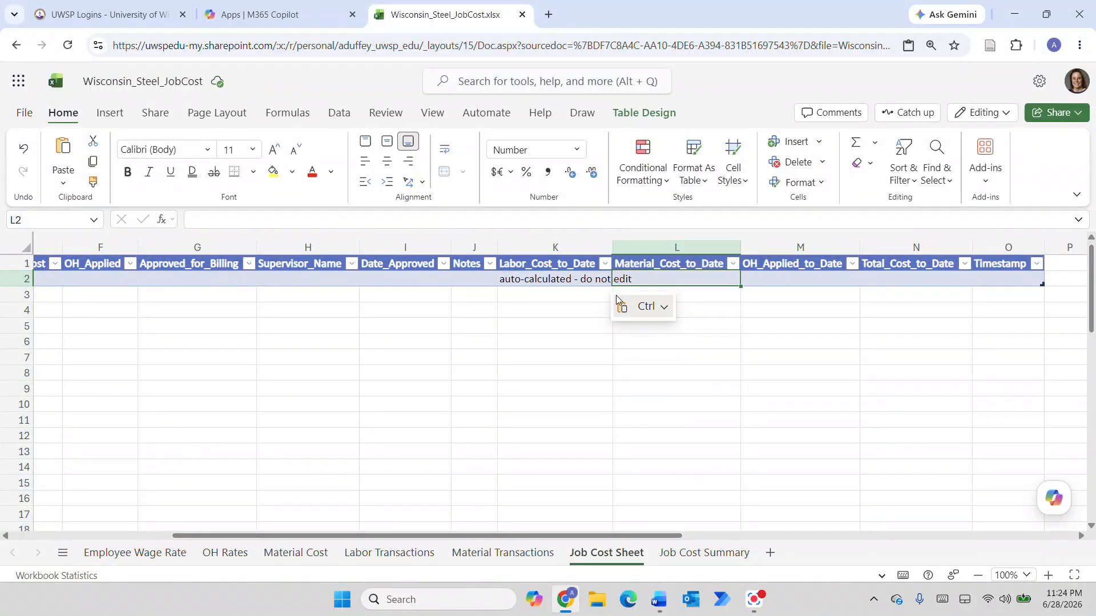
left_click(535, 280)
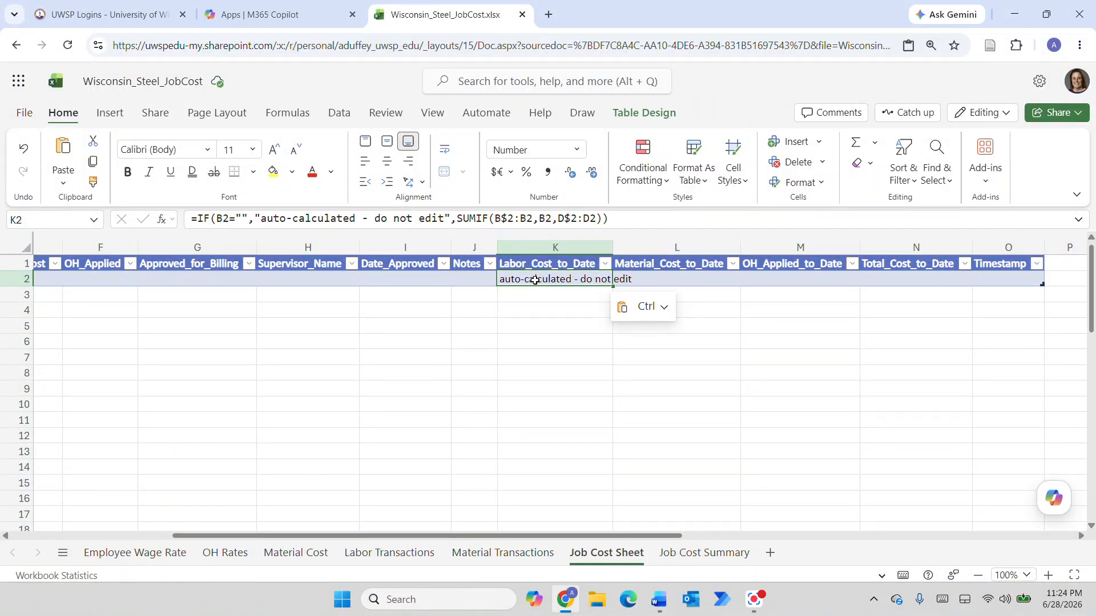
- Enter =IF(B2="","auto-calculated - do not edit",SUMIF(B$2:B2,B2,E$2:E2)) in L2 under Material_Cost_to_Date
scroll(245, 349, "left", 3)
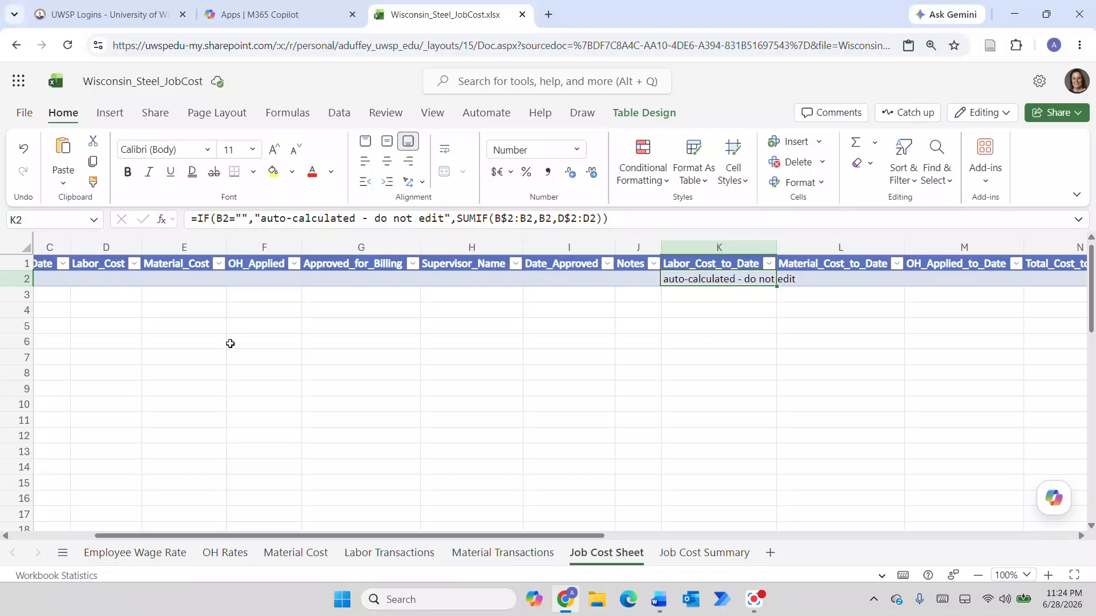
scroll(230, 344, "left", 3)
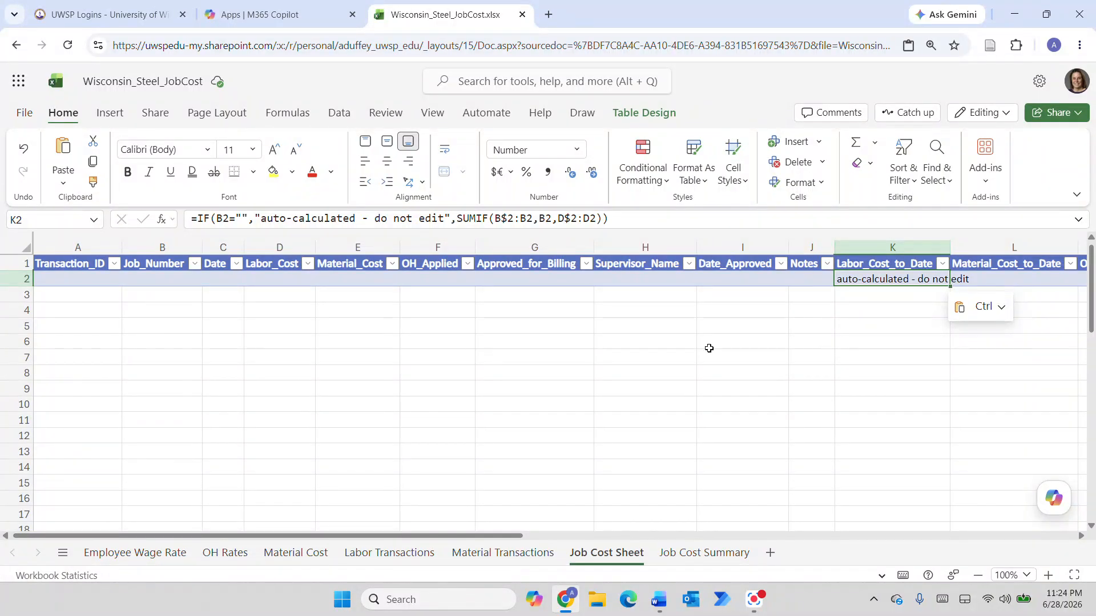
scroll(707, 347, "right", 3)
scroll(751, 350, "right", 2)
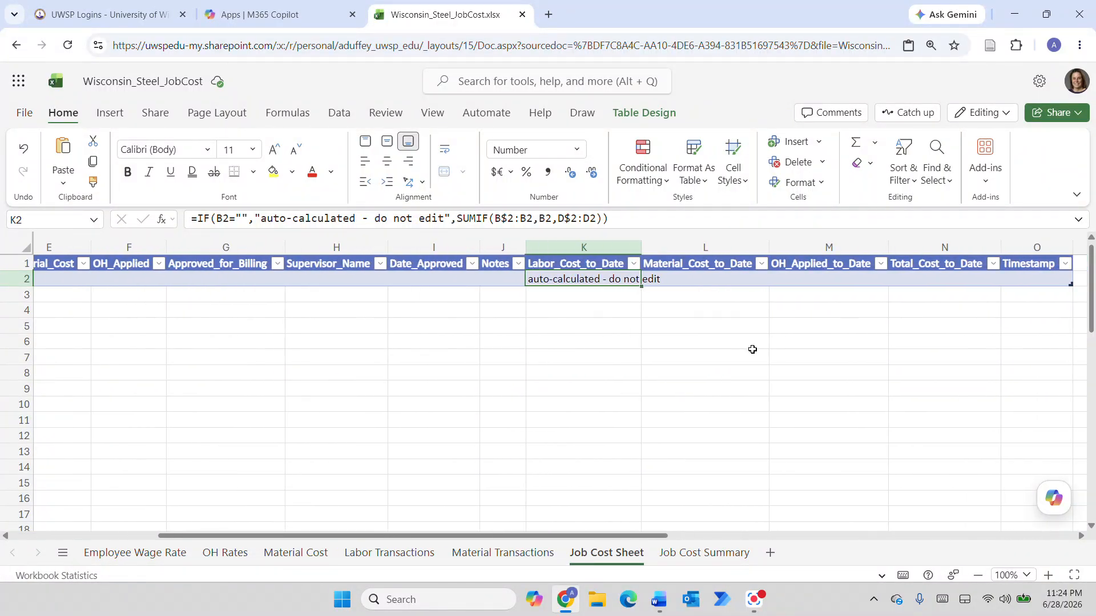
left_click(693, 284)
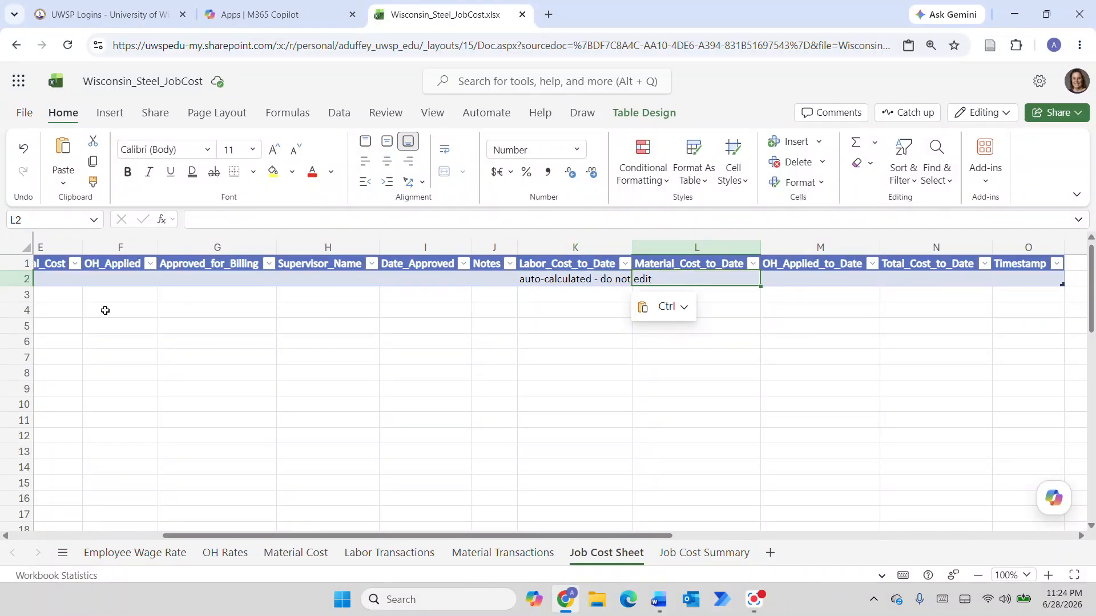
key("alt+Tab")
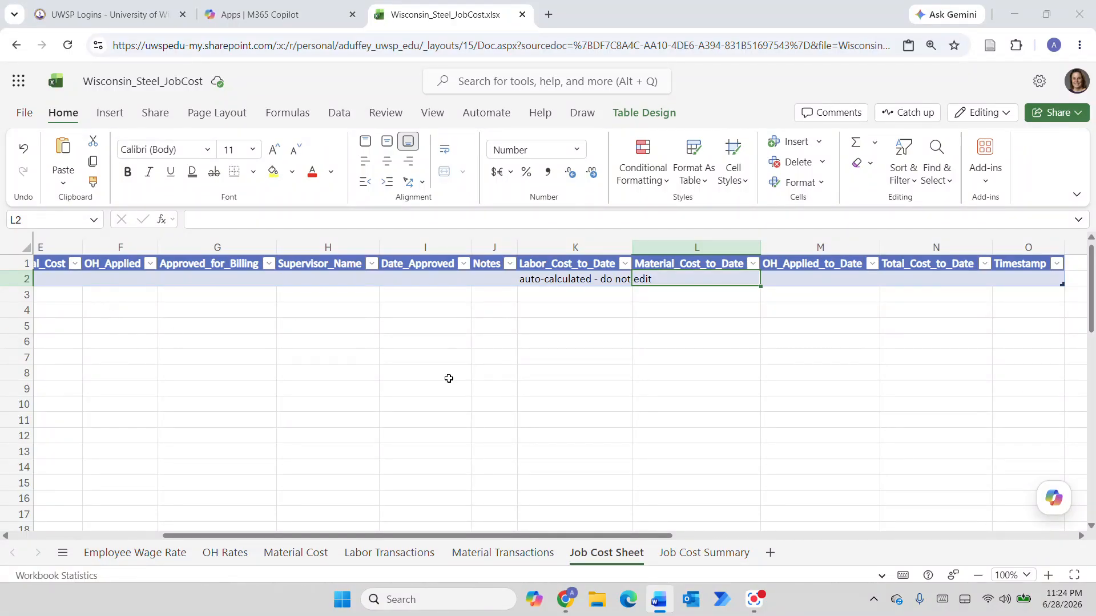
left_click(683, 280)
type("=IF(B2=\"\",\"auto-calculated - do not edit\",SUMIF(B$2:B2,B2,E$2:E2))")
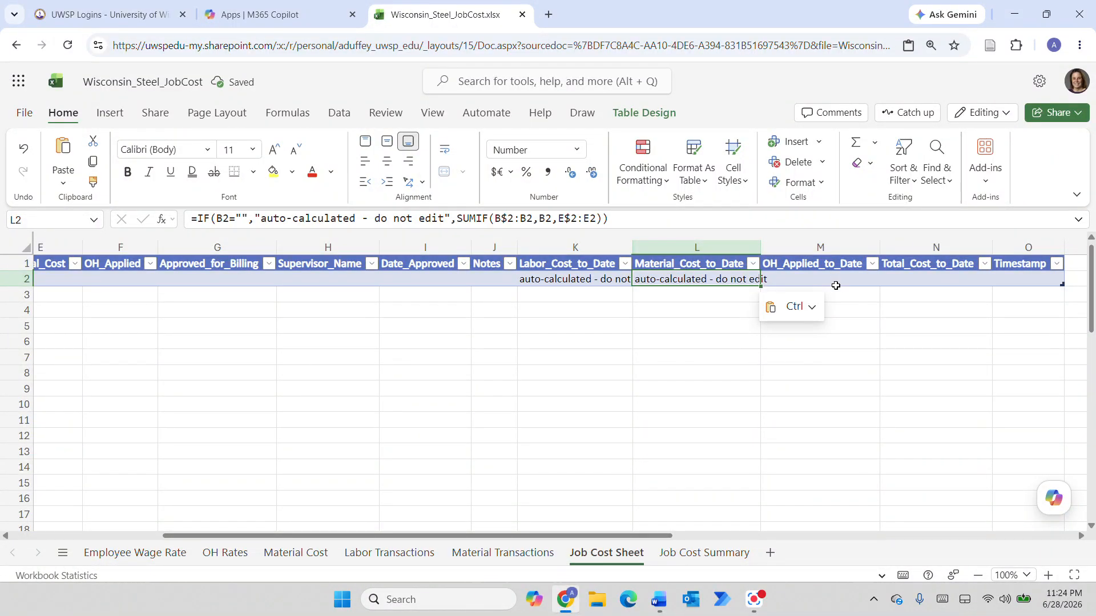
key("Return")
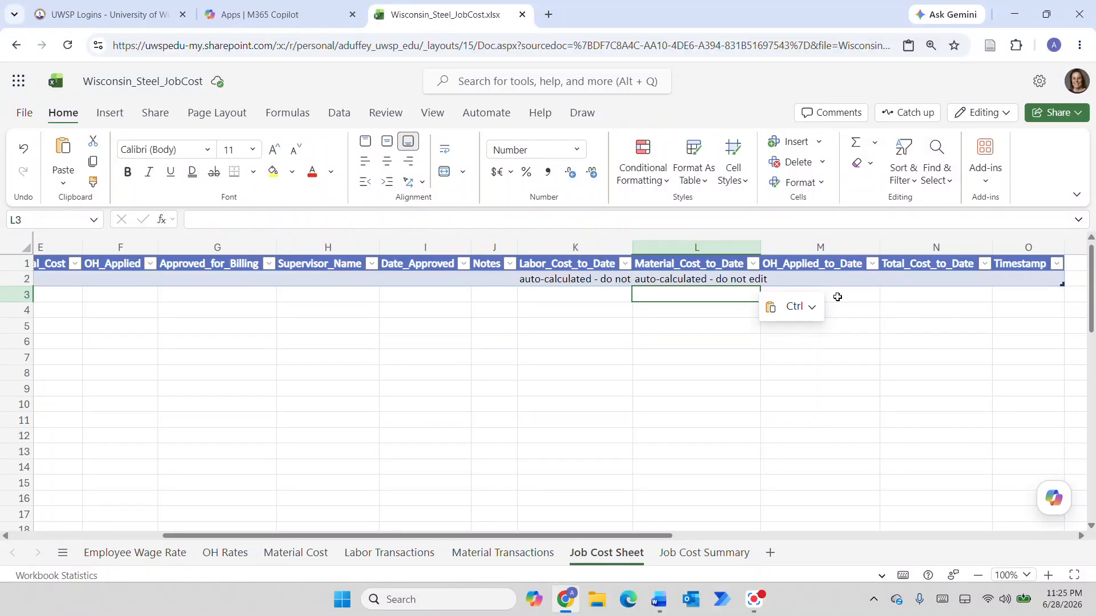
- Enter =IF(B2="","auto-calculated-do not edit",SUMIF(B$2:B2,B2,F$2:F2)) in M2 under OH_Applied_to_Date
left_click(825, 279)
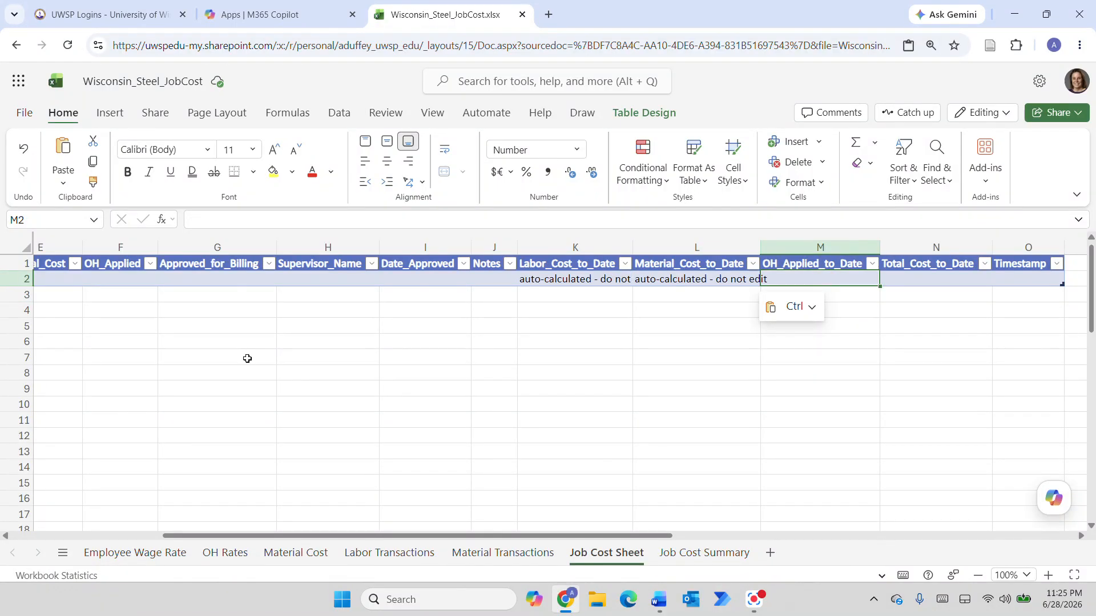
key("alt+Tab")
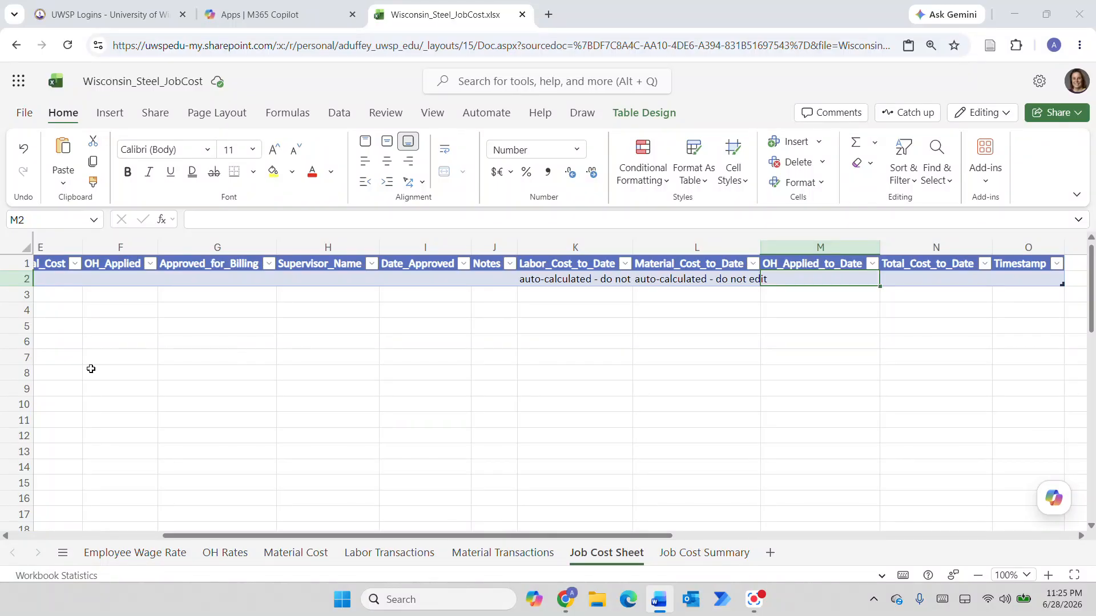
left_click(807, 281)
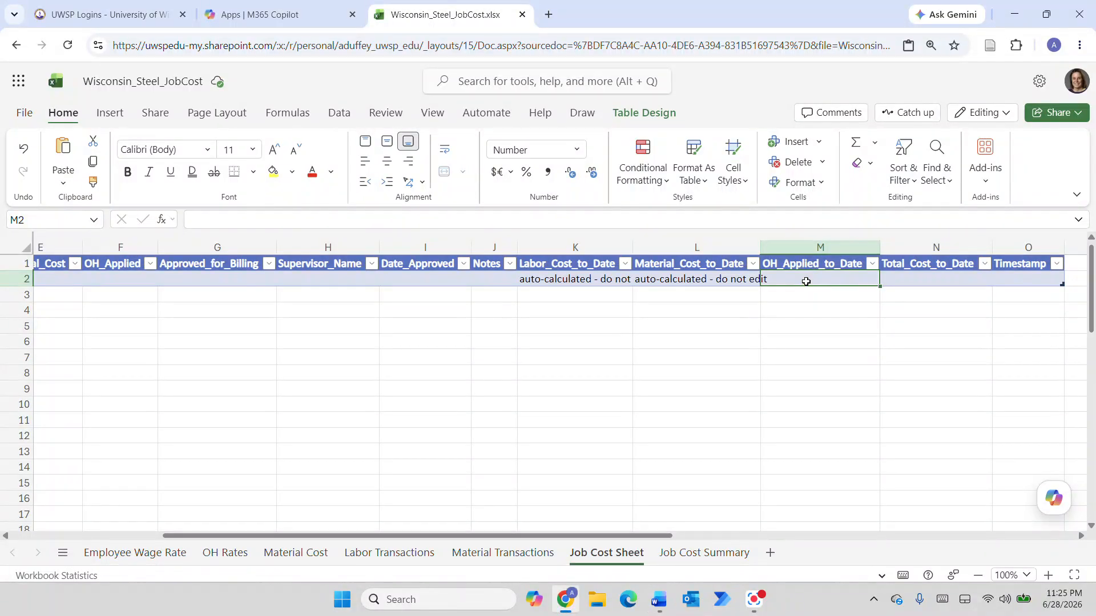
type("=IF(B2=\"\",\"auto-calculated-do not edit\",SUMIF(B$2:B2,B2,F$2:F2))")
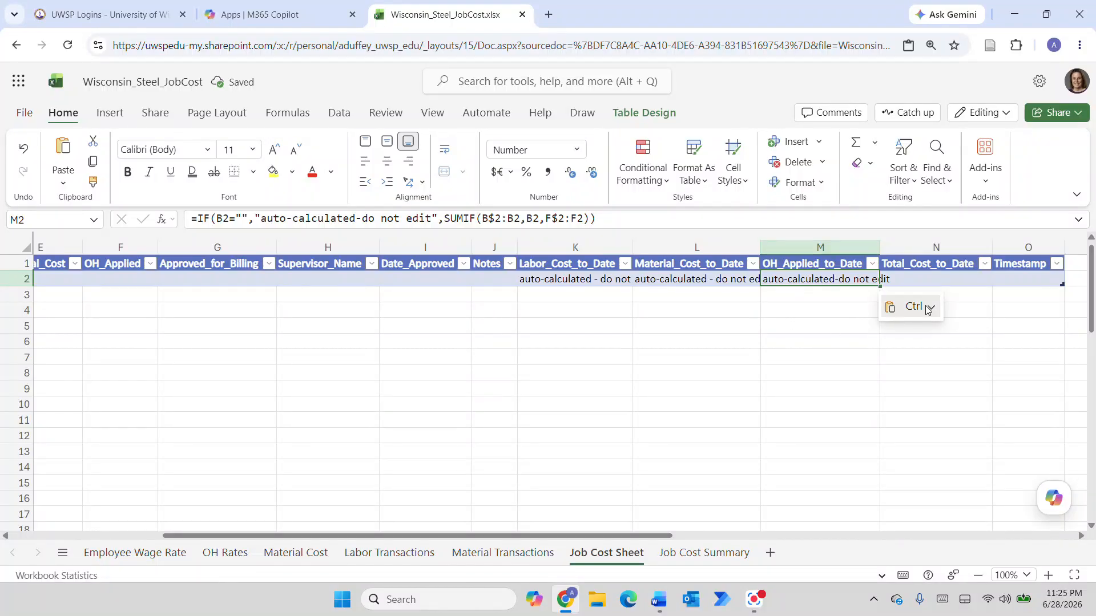
- Enter =IF(B2="","auto-calculated - do not edit",K2+L2+M2) in N2 under Total_Cost_to_Date
left_click(917, 281)
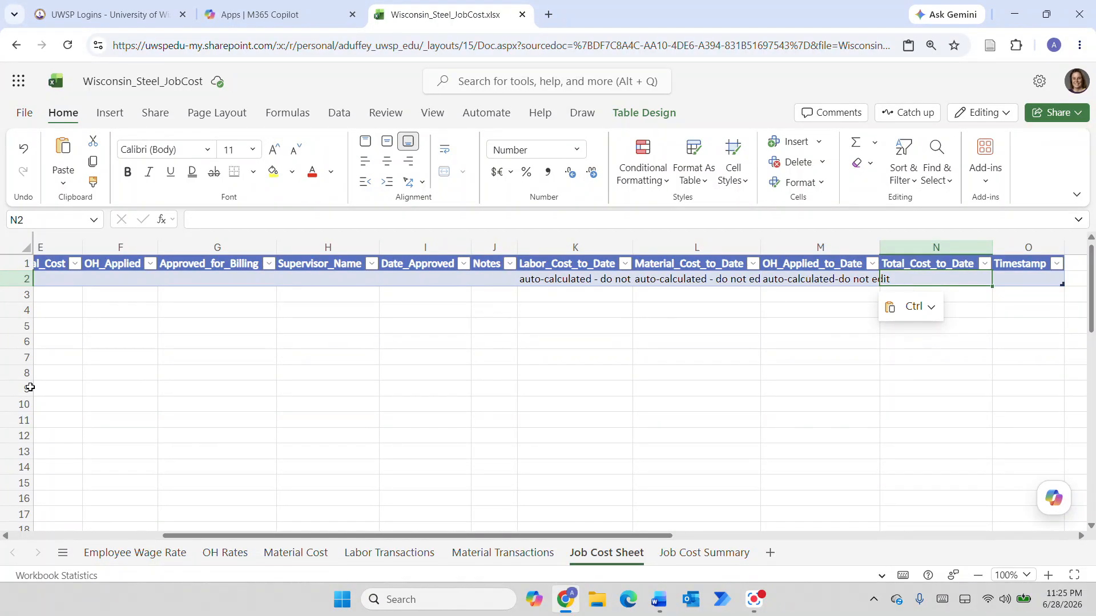
key("alt+Tab")
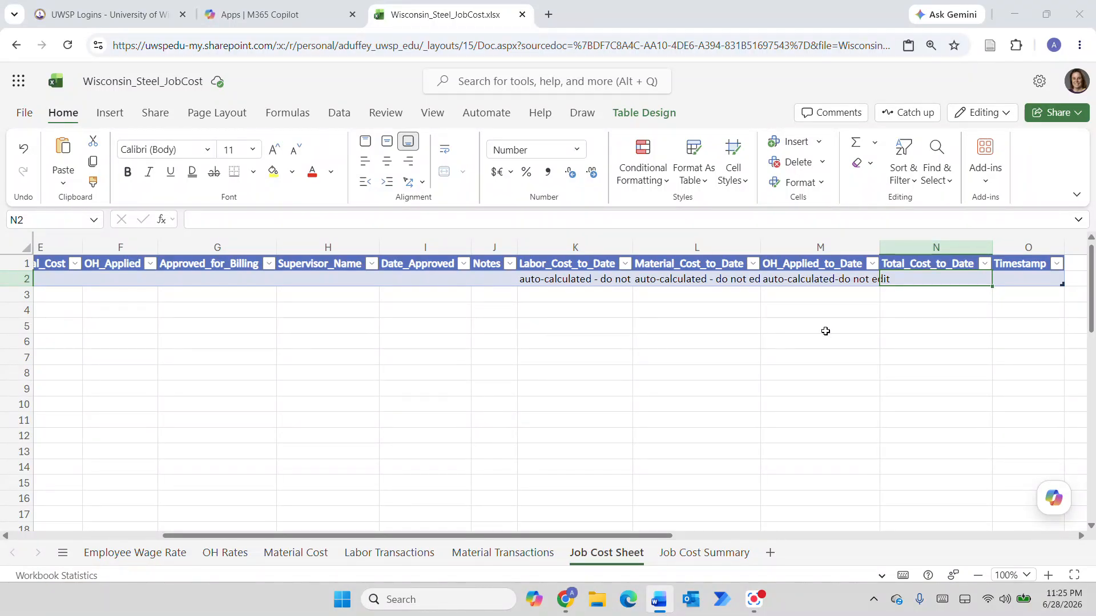
left_click(920, 282)
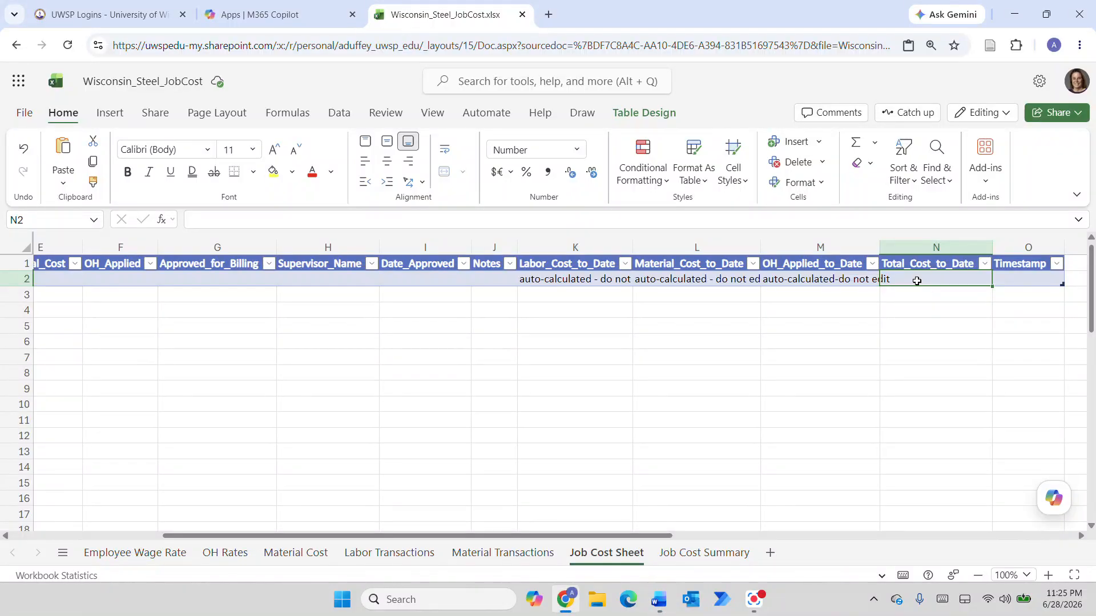
type("=IF(B2=\"\",\"auto-calculated - do not edit\",K2+L2+M2)")
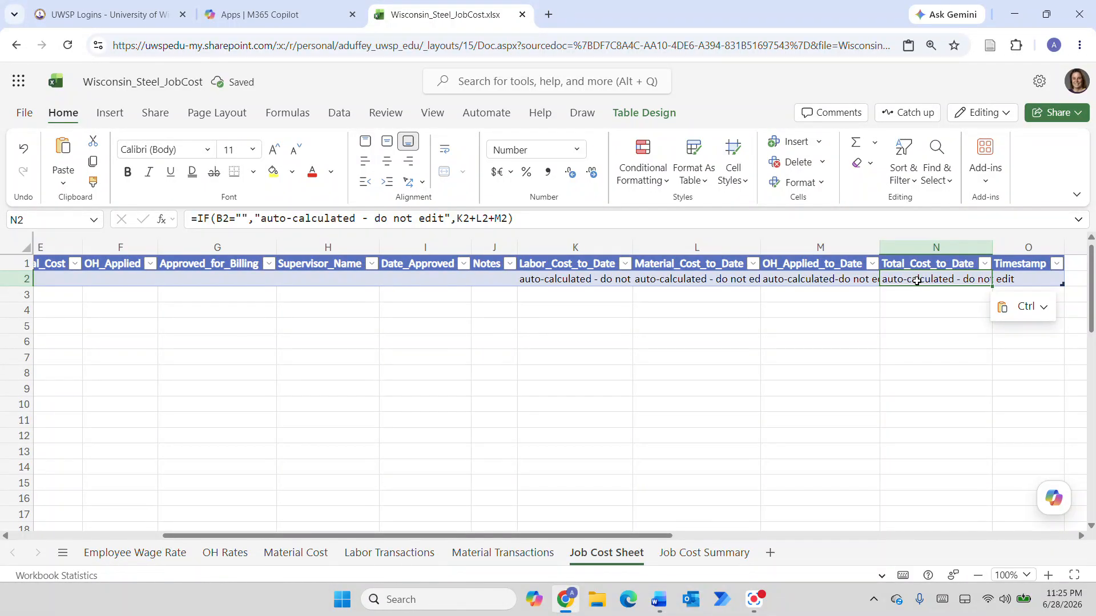